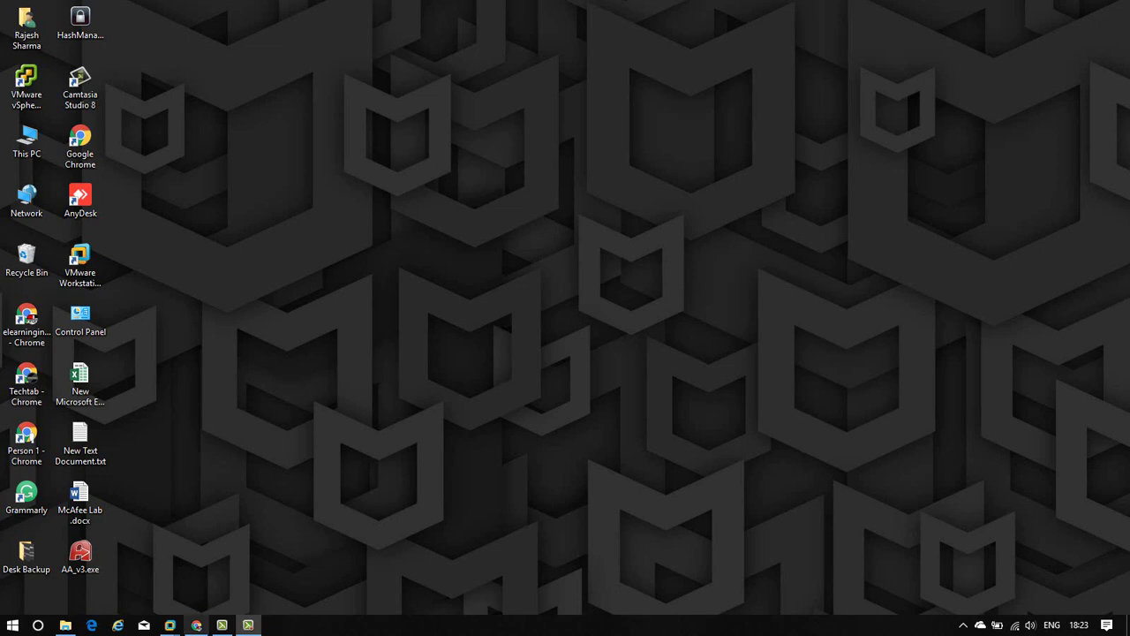
Step: Switch to ePolicy Orchestrator in Chrome and open the System Tree
{"action": "left_click", "coordinate": [196, 626]}
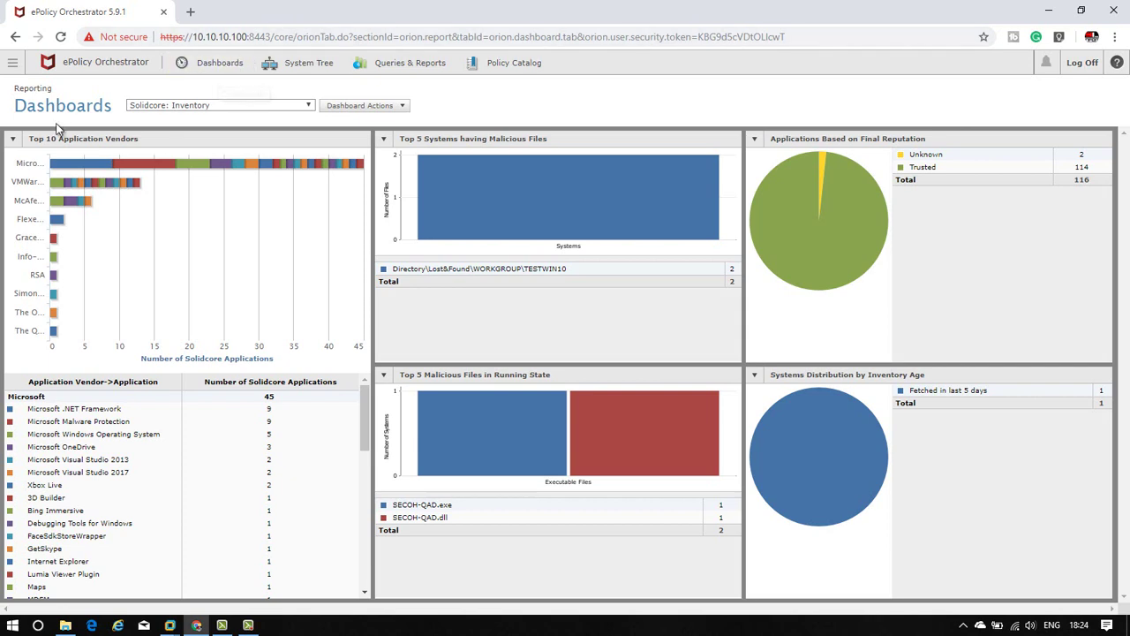
{"action": "left_click", "coordinate": [313, 70]}
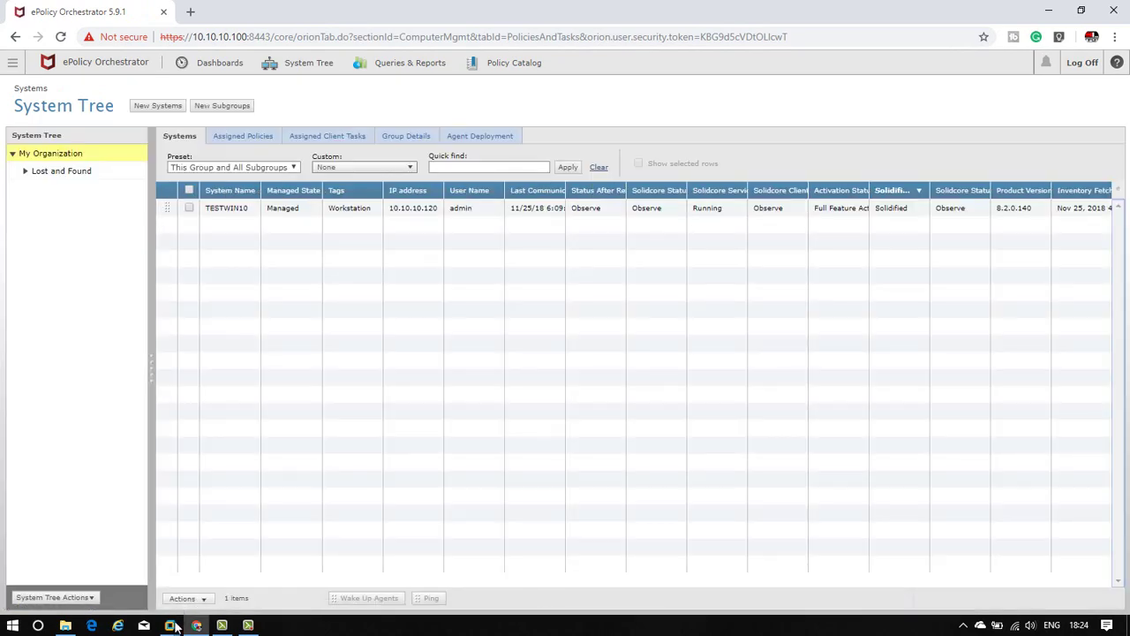
Step: Check the Application Control Solidification Status on the Windows 10 virtual machine, close it, and return to ePolicy Orchestrator
{"action": "mouse_move", "coordinate": [170, 625]}
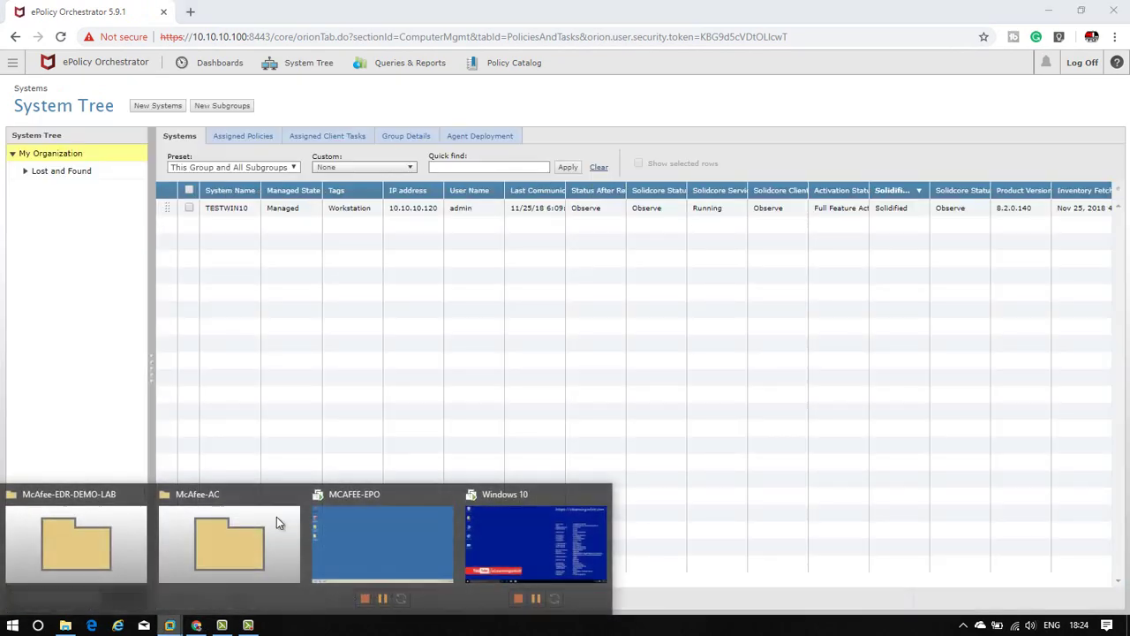
{"action": "left_click", "coordinate": [523, 542]}
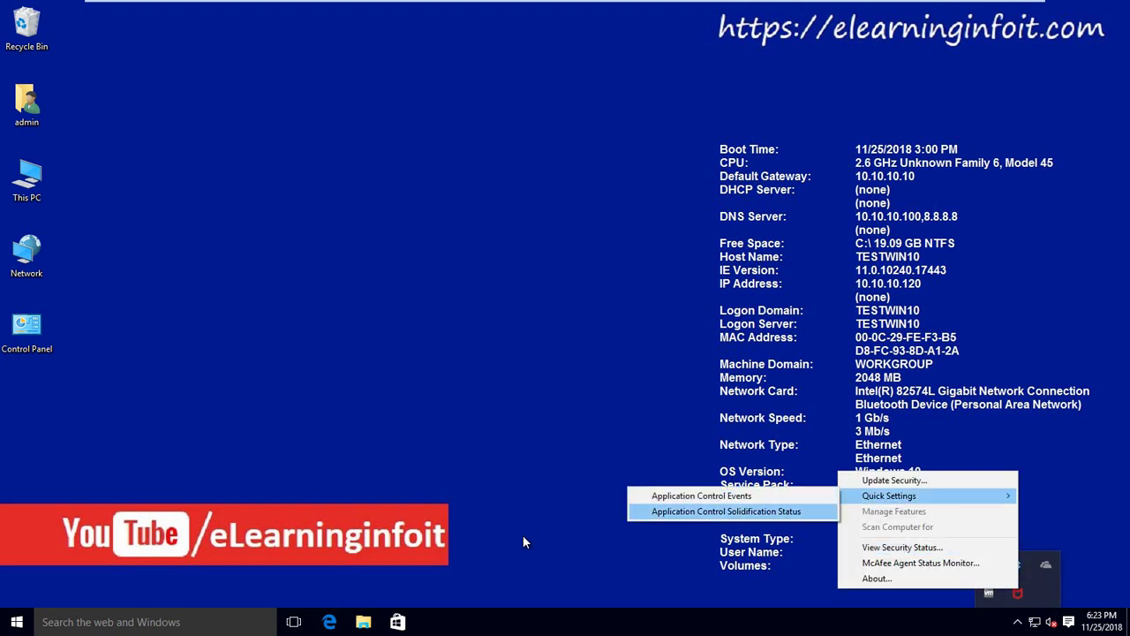
{"action": "key", "text": "Return"}
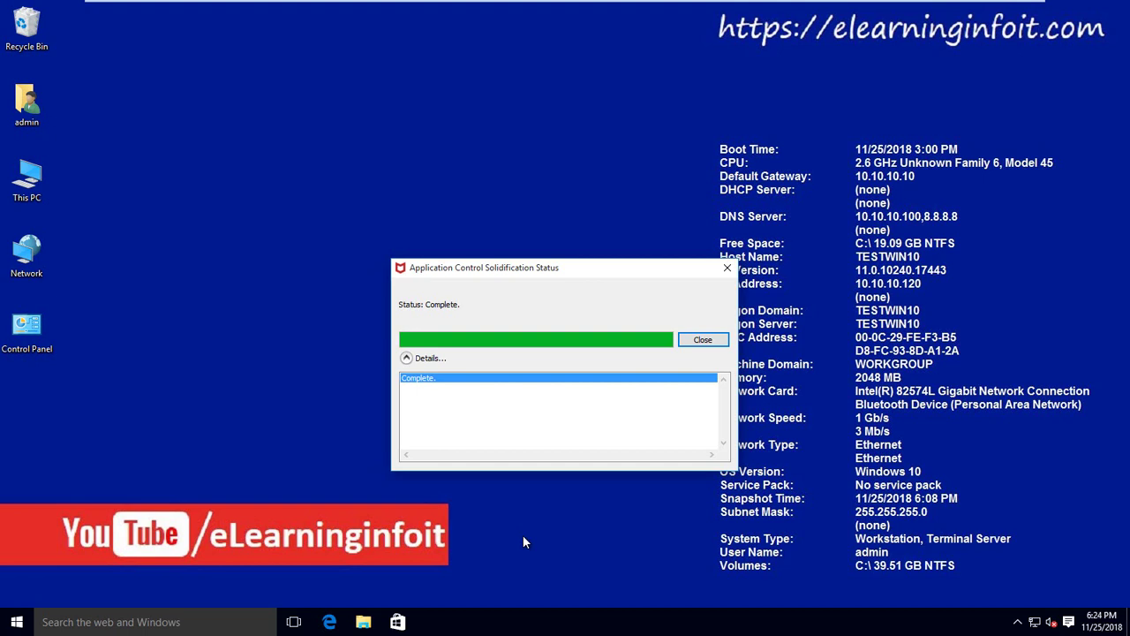
{"action": "key", "text": "alt+d"}
{"action": "key", "text": "alt+d"}
{"action": "key", "text": "ctrl+alt"}
{"action": "key", "text": "alt+Tab"}
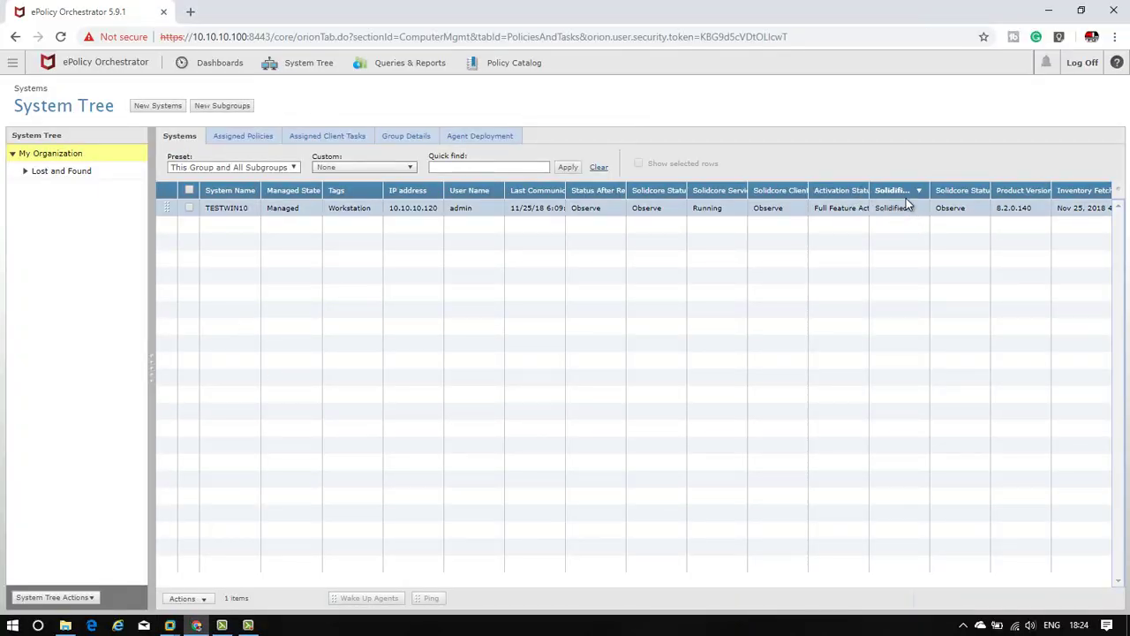
Step: Open the System Tree's column selection, review the available Solidcore columns, and return to the systems list without saving
{"action": "left_click", "coordinate": [202, 597]}
{"action": "left_click", "coordinate": [198, 474]}
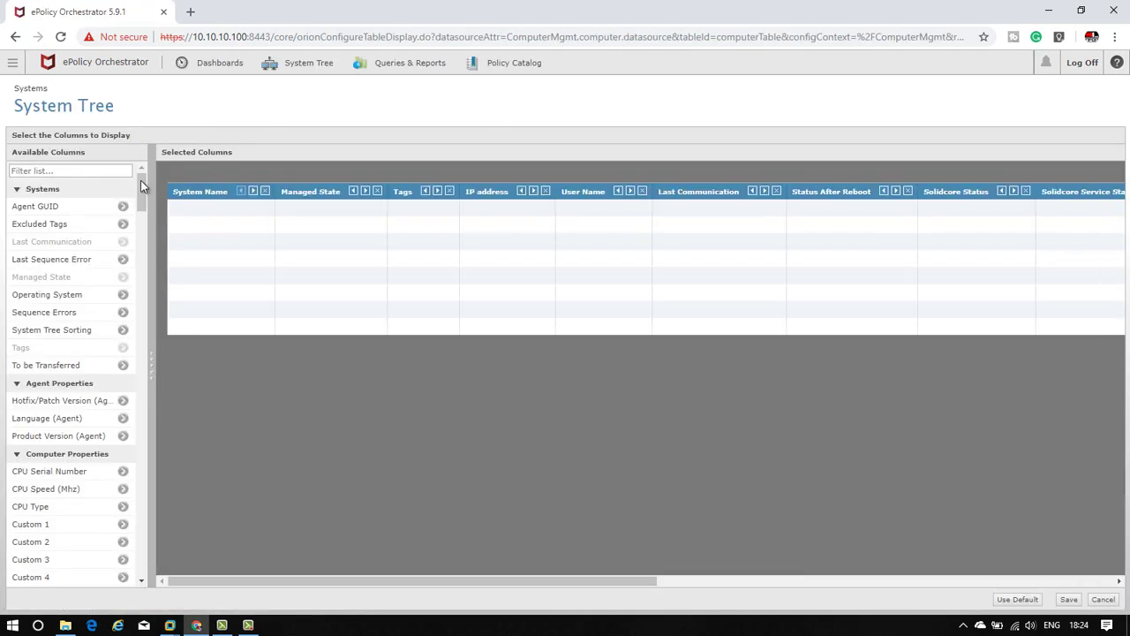
{"action": "left_click_drag", "start_coordinate": [144, 181], "coordinate": [132, 391]}
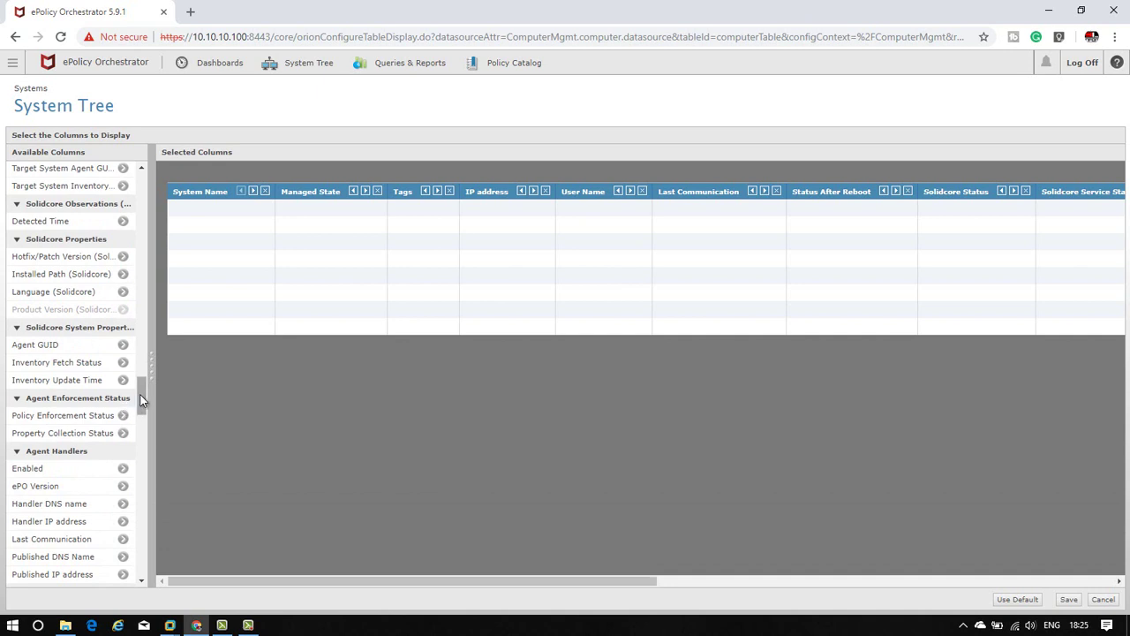
{"action": "left_click_drag", "start_coordinate": [142, 400], "coordinate": [141, 166]}
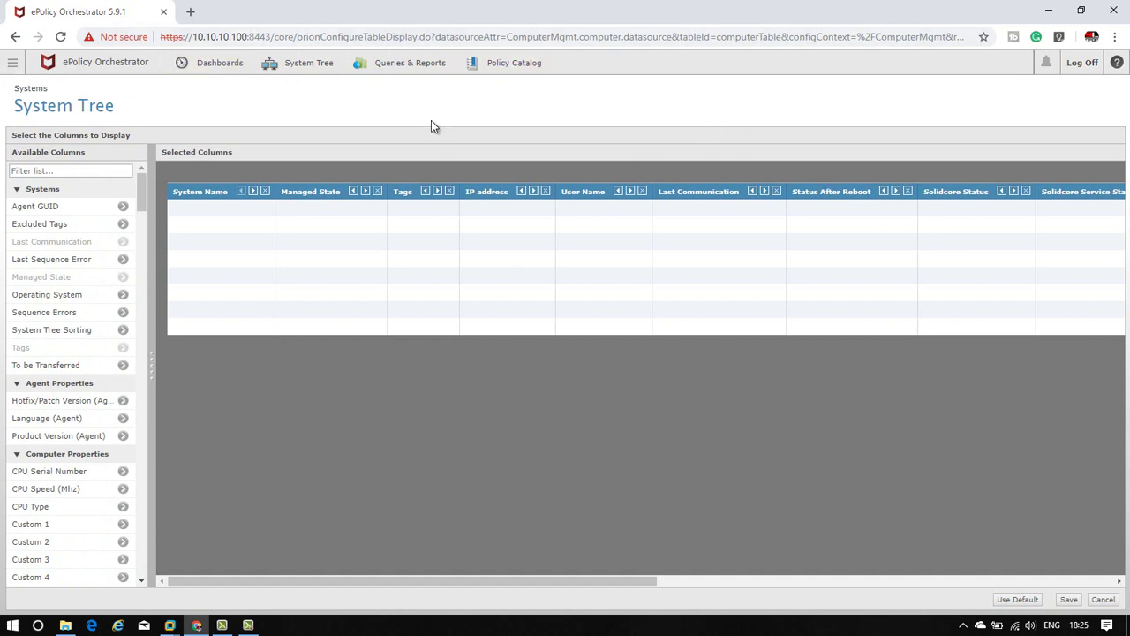
{"action": "left_click", "coordinate": [284, 72]}
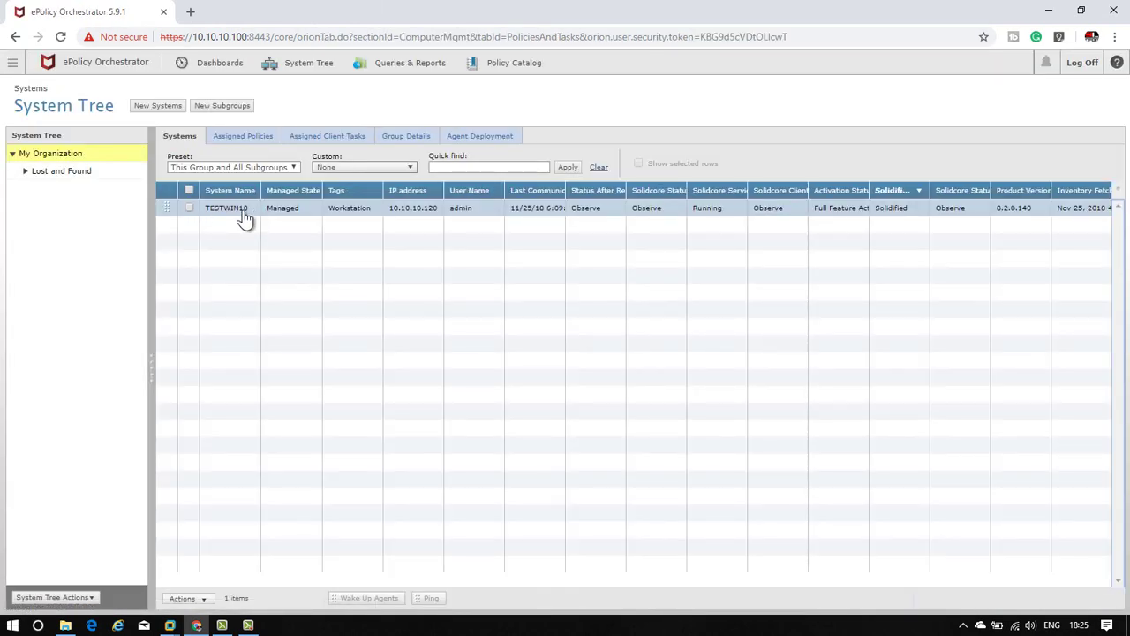
Step: Open the TESTWIN10 system details and review the Solidcore product properties through the General and Inventory Status sections
{"action": "left_click", "coordinate": [245, 220]}
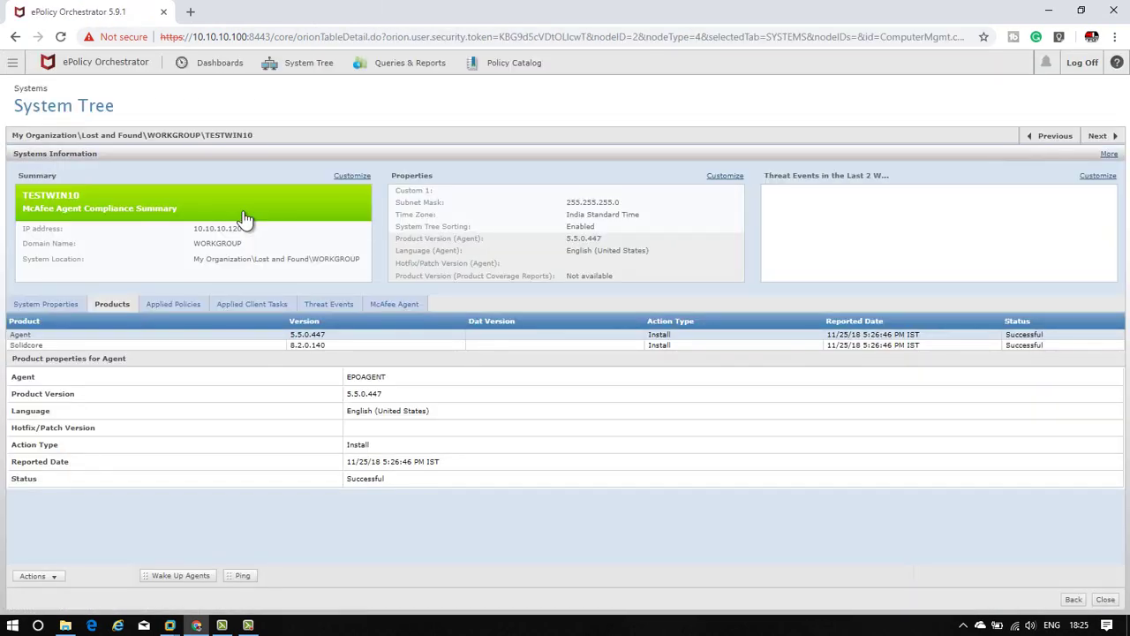
{"action": "left_click", "coordinate": [76, 345]}
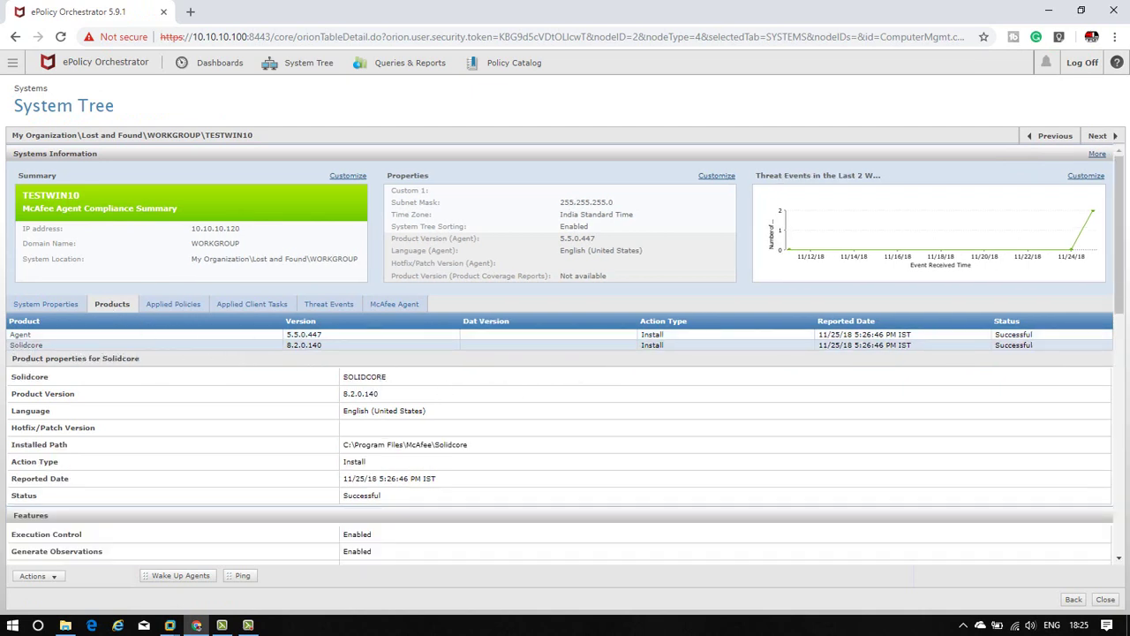
{"action": "left_click_drag", "start_coordinate": [1128, 287], "coordinate": [1078, 441]}
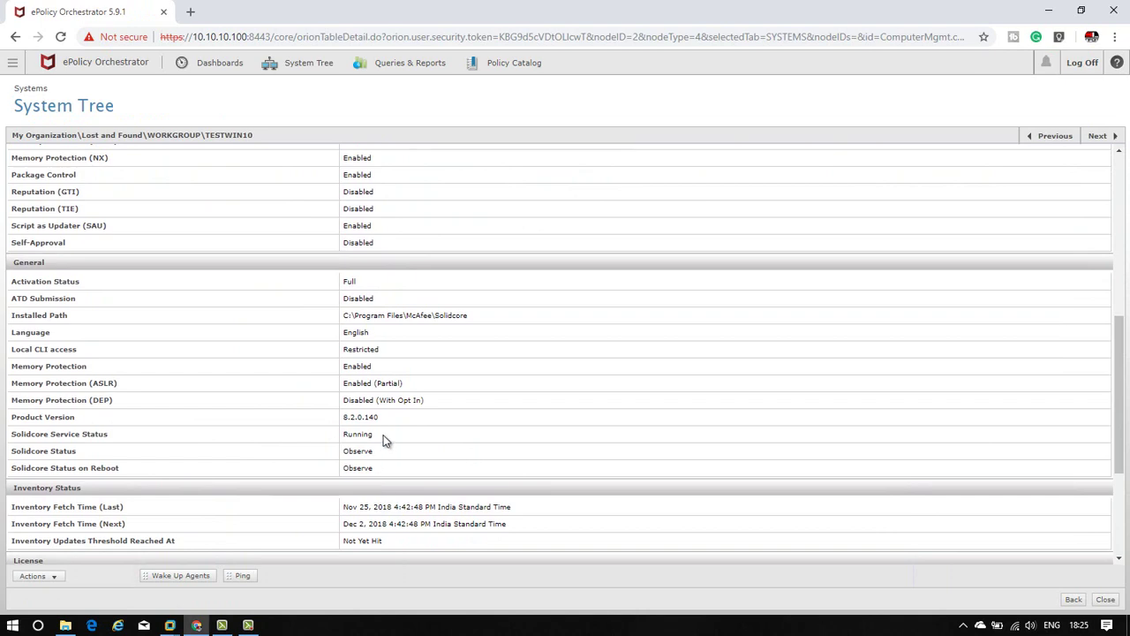
{"action": "left_click_drag", "start_coordinate": [1119, 421], "coordinate": [1119, 484]}
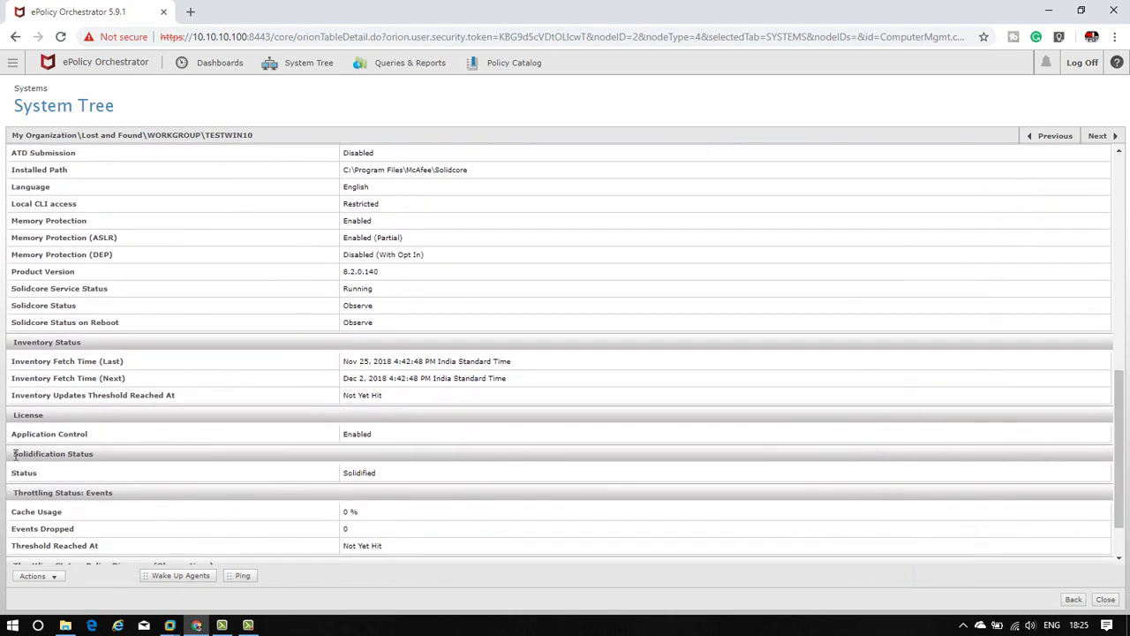
Step: Examine the Solidification Status entry in TESTWIN10's Solidcore properties and close the system details
{"action": "left_click_drag", "start_coordinate": [14, 454], "coordinate": [94, 454]}
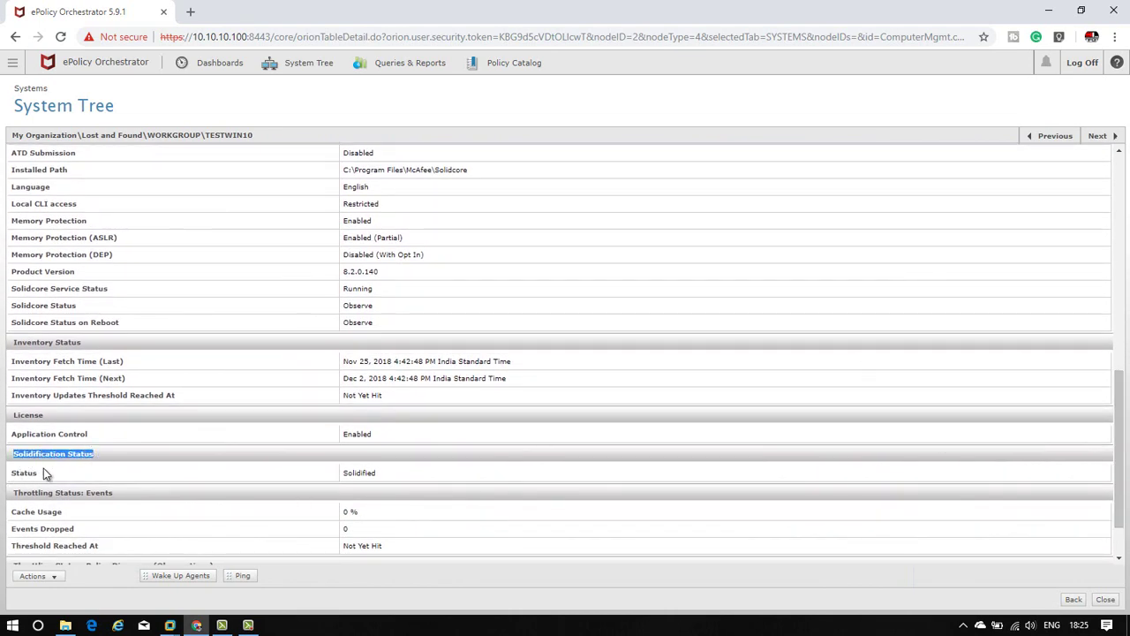
{"action": "left_click_drag", "start_coordinate": [11, 473], "coordinate": [49, 475]}
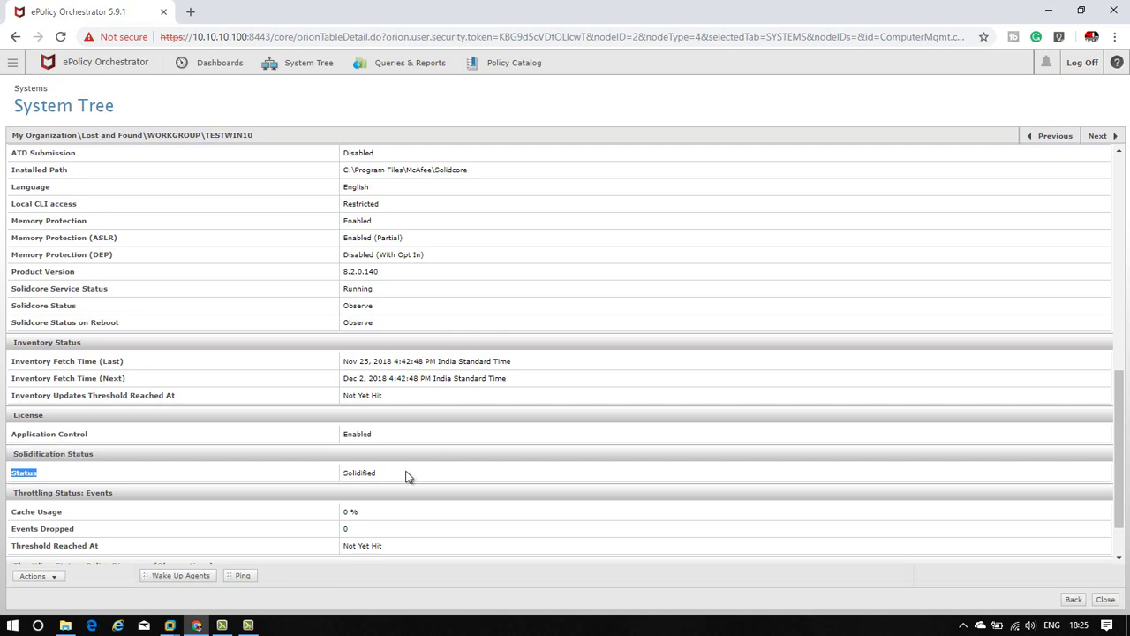
{"action": "left_click_drag", "start_coordinate": [374, 473], "coordinate": [338, 472]}
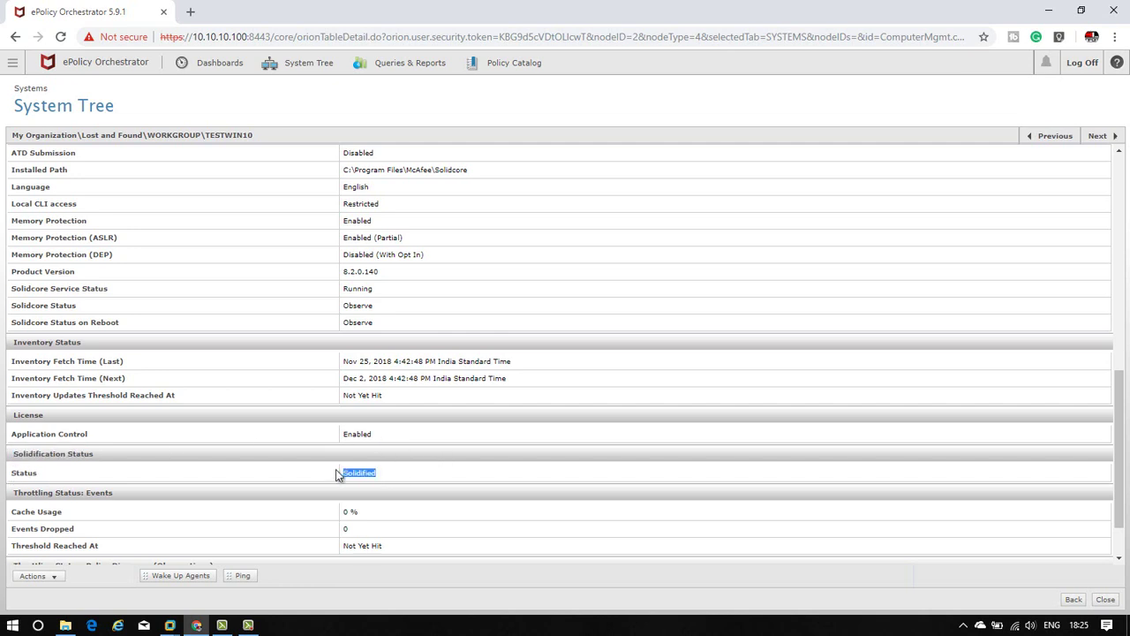
{"action": "left_click", "coordinate": [428, 477]}
{"action": "left_click", "coordinate": [1108, 600]}
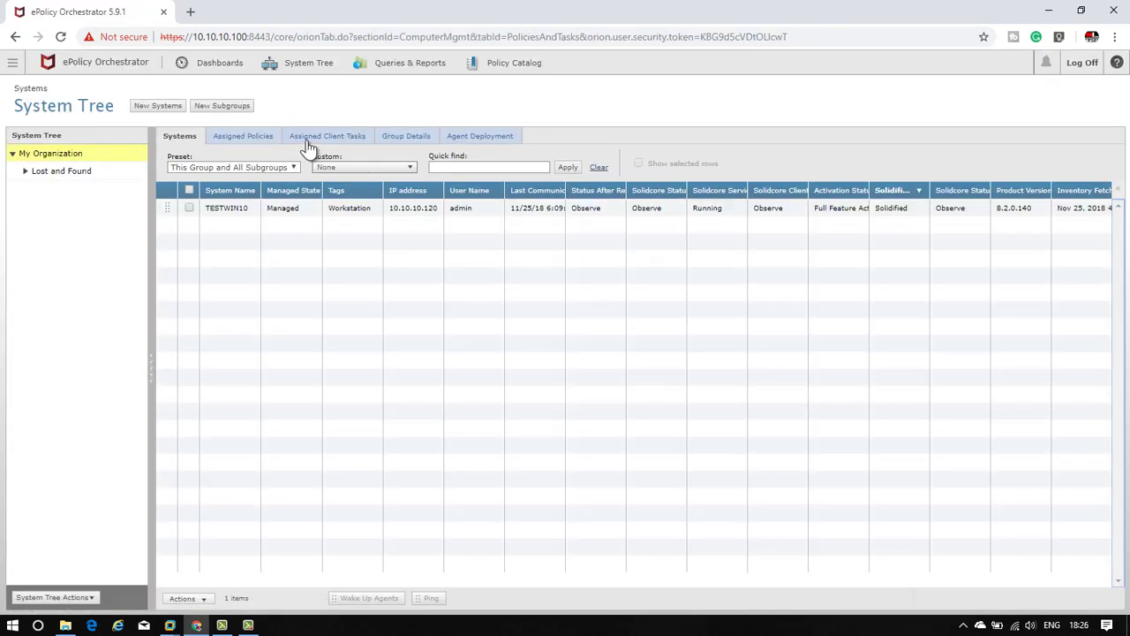
Step: Open the Application Control Inventory and select All Applications in the view by applications
{"action": "left_click", "coordinate": [13, 64]}
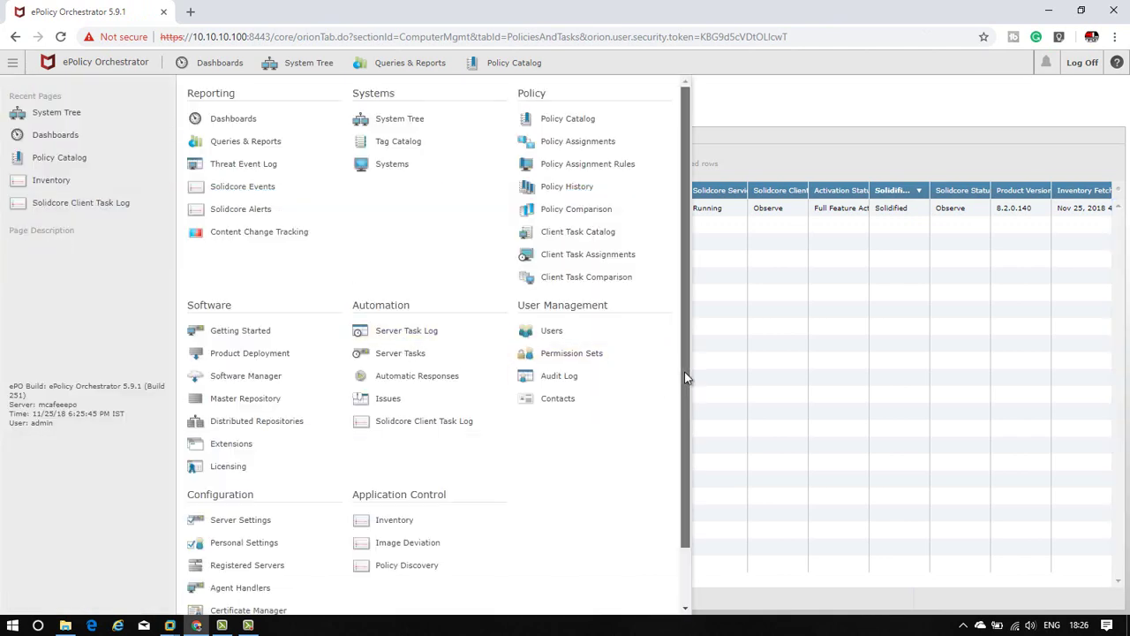
{"action": "left_click_drag", "start_coordinate": [685, 372], "coordinate": [686, 432]}
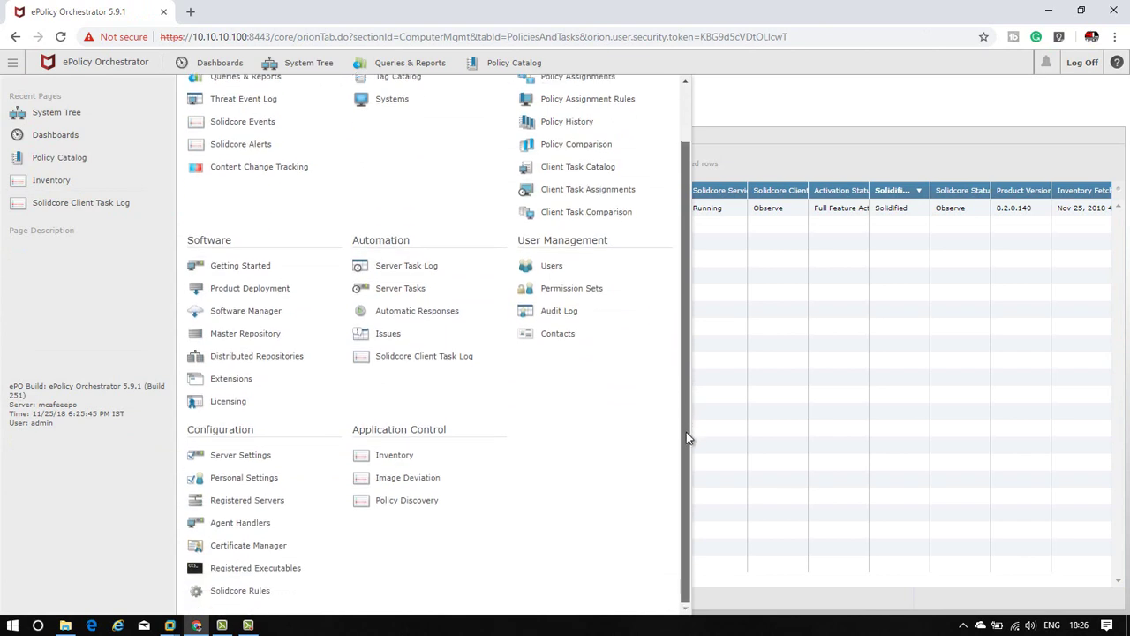
{"action": "left_click", "coordinate": [398, 460]}
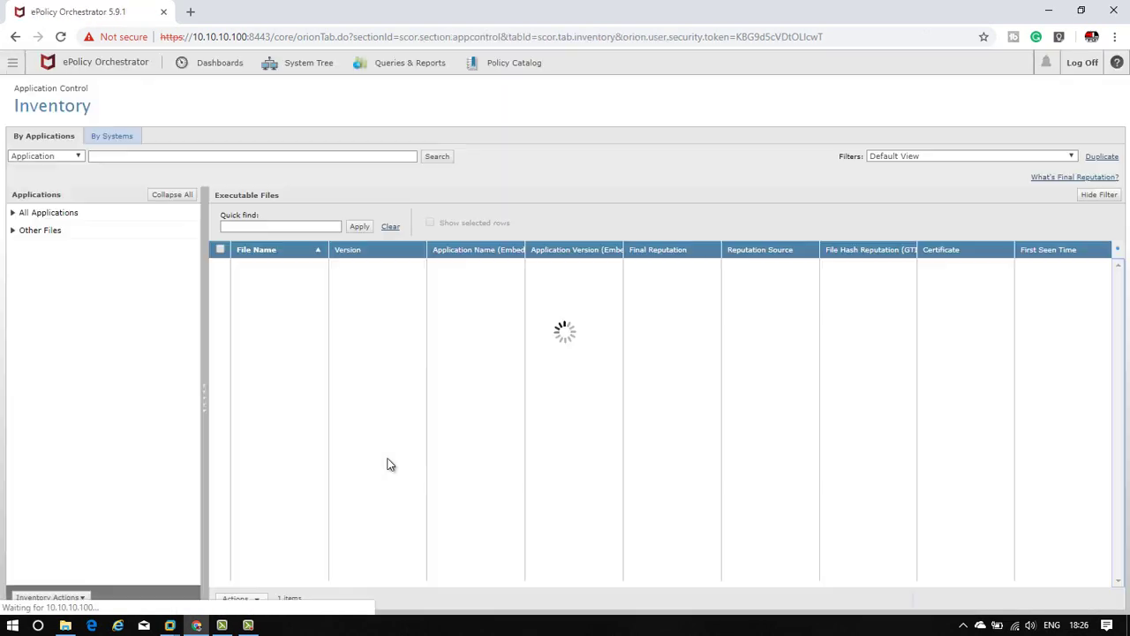
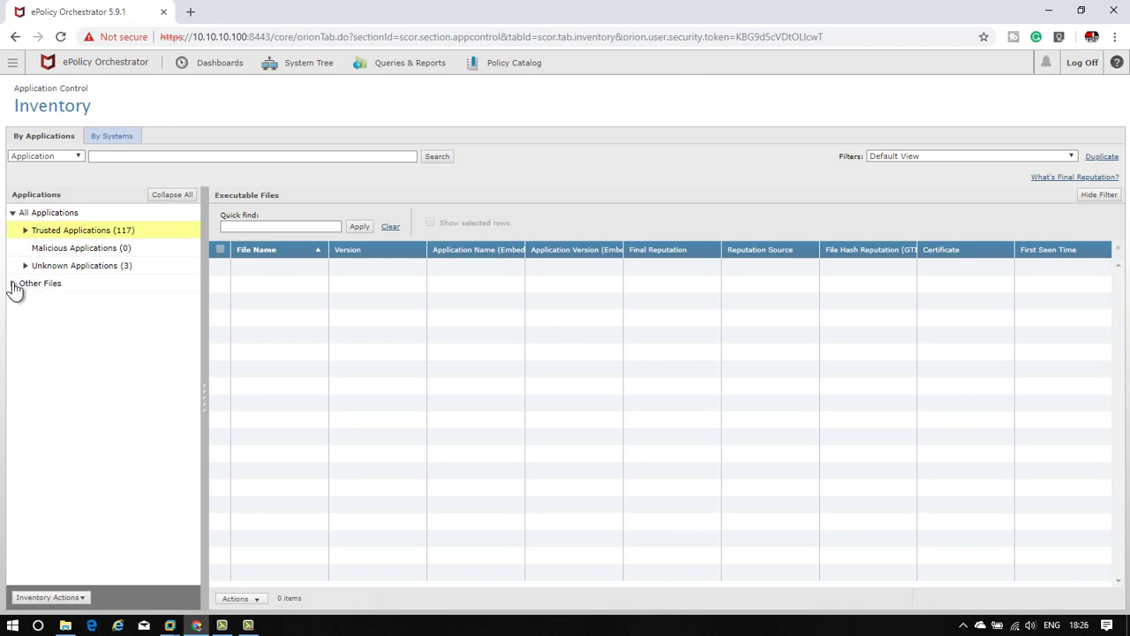
{"action": "left_click", "coordinate": [12, 283]}
{"action": "left_click", "coordinate": [73, 214]}
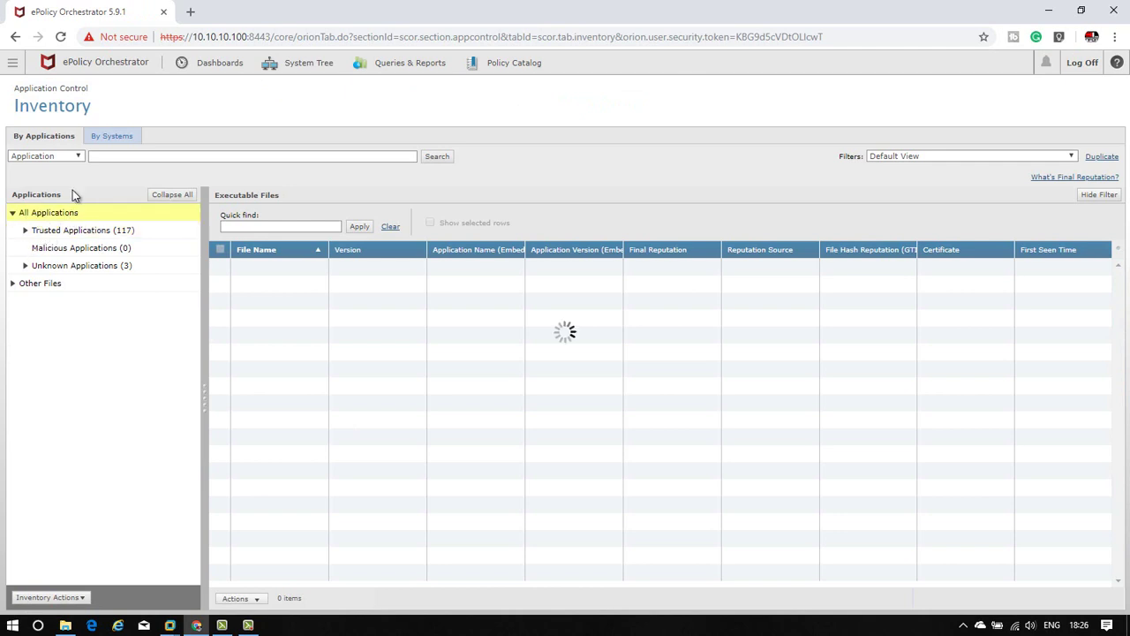
Step: View the inventory of TESTWIN10 from the list by systems and expand its Trusted Applications, widening the application tree
{"action": "left_click", "coordinate": [107, 138]}
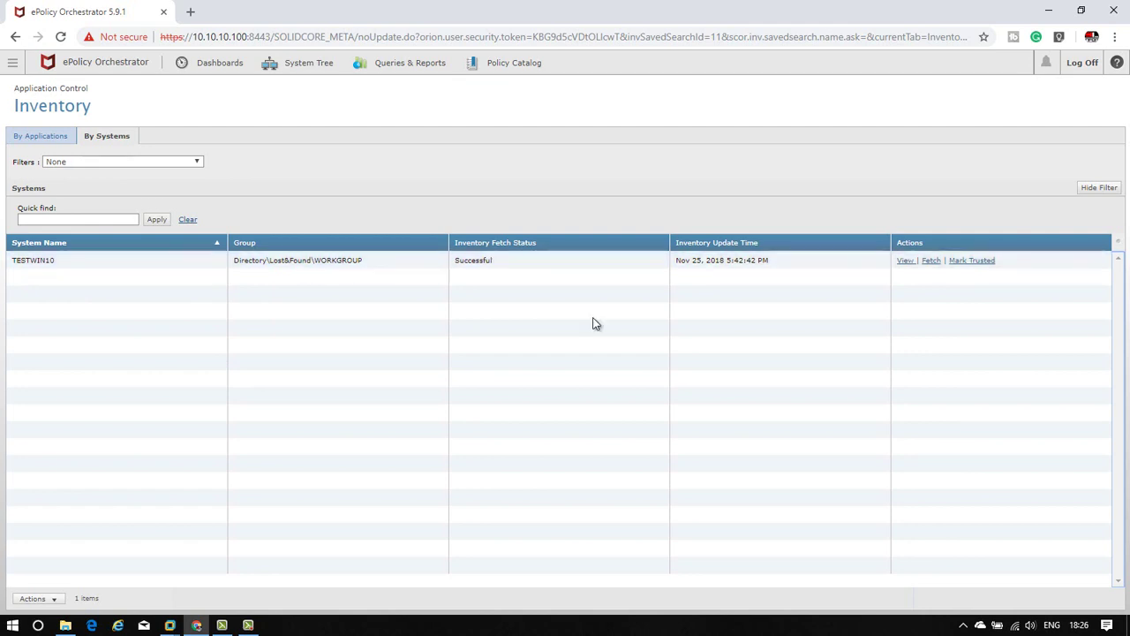
{"action": "left_click", "coordinate": [906, 261]}
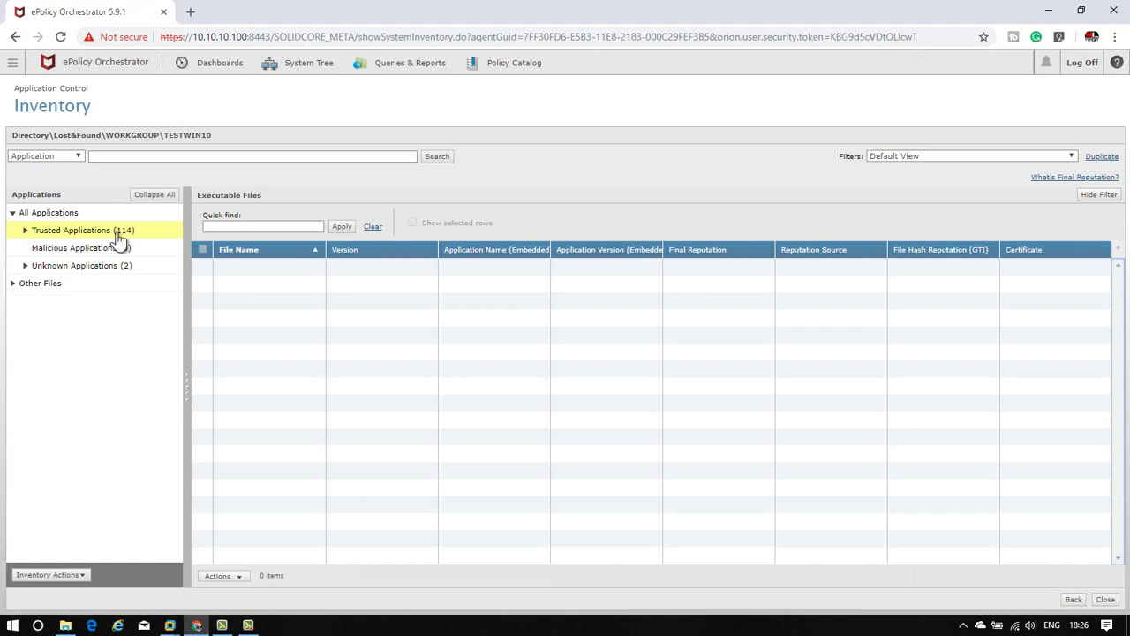
{"action": "left_click", "coordinate": [26, 231]}
{"action": "left_click_drag", "start_coordinate": [186, 274], "coordinate": [287, 464]}
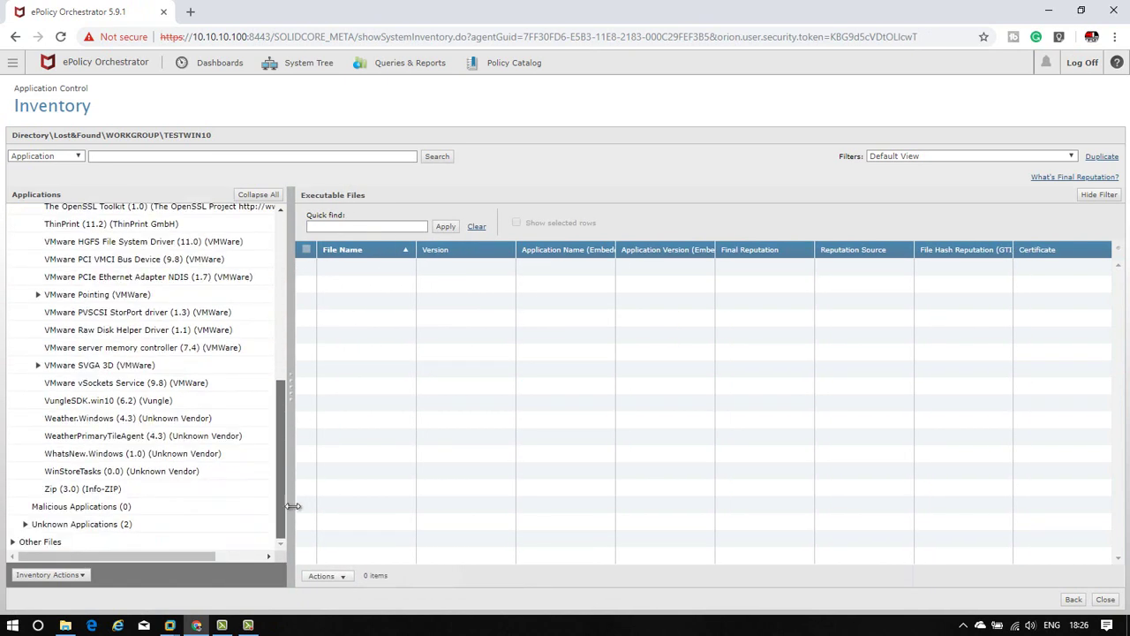
Step: Review TESTWIN10's Unknown and Trusted Applications, collapse All Applications, and narrow the application tree again
{"action": "left_click", "coordinate": [25, 525]}
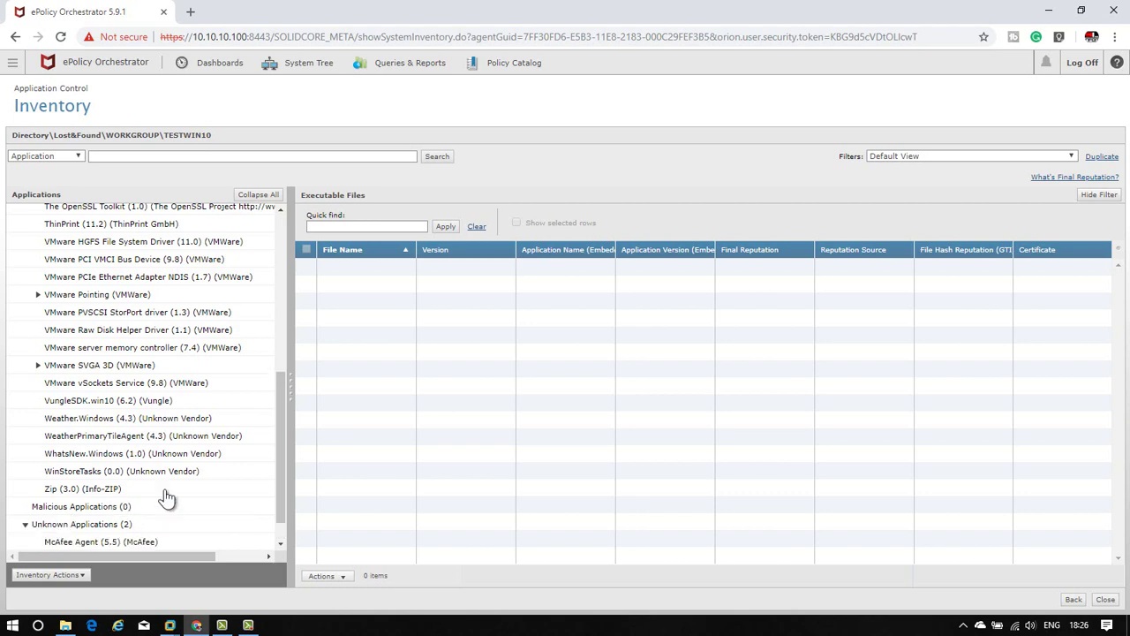
{"action": "left_click_drag", "start_coordinate": [282, 470], "coordinate": [289, 259]}
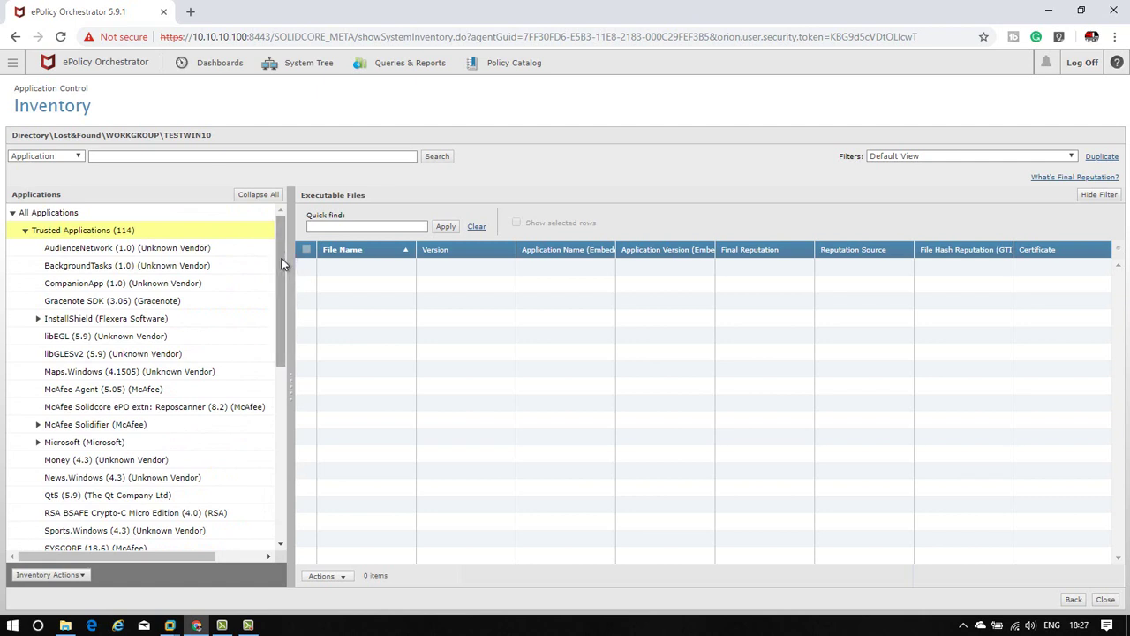
{"action": "left_click", "coordinate": [13, 214]}
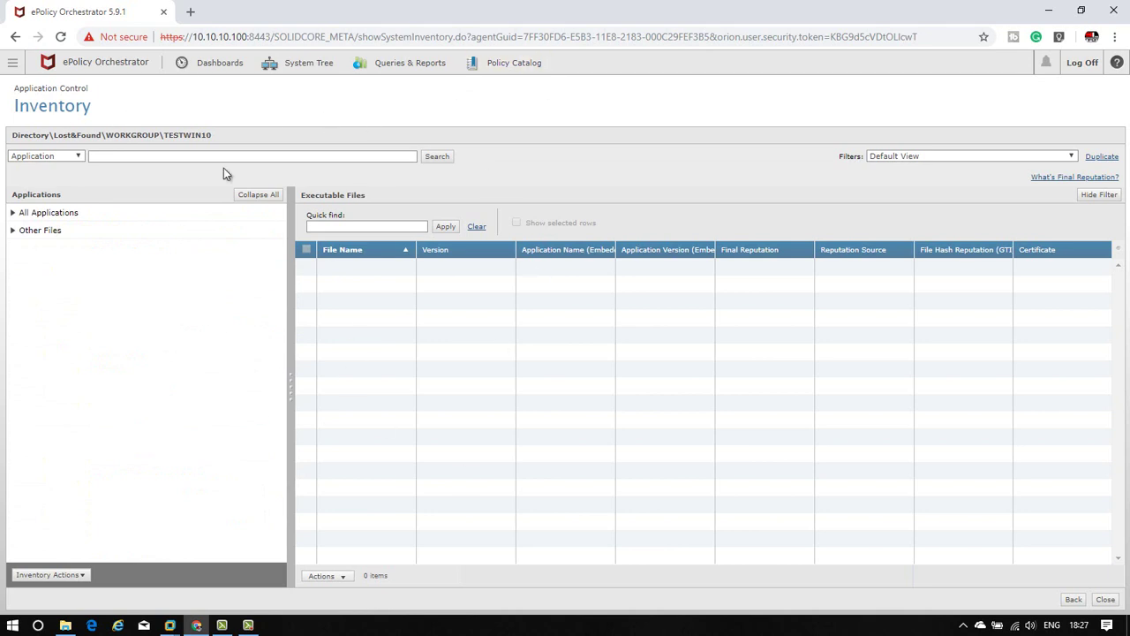
{"action": "left_click_drag", "start_coordinate": [291, 331], "coordinate": [191, 331]}
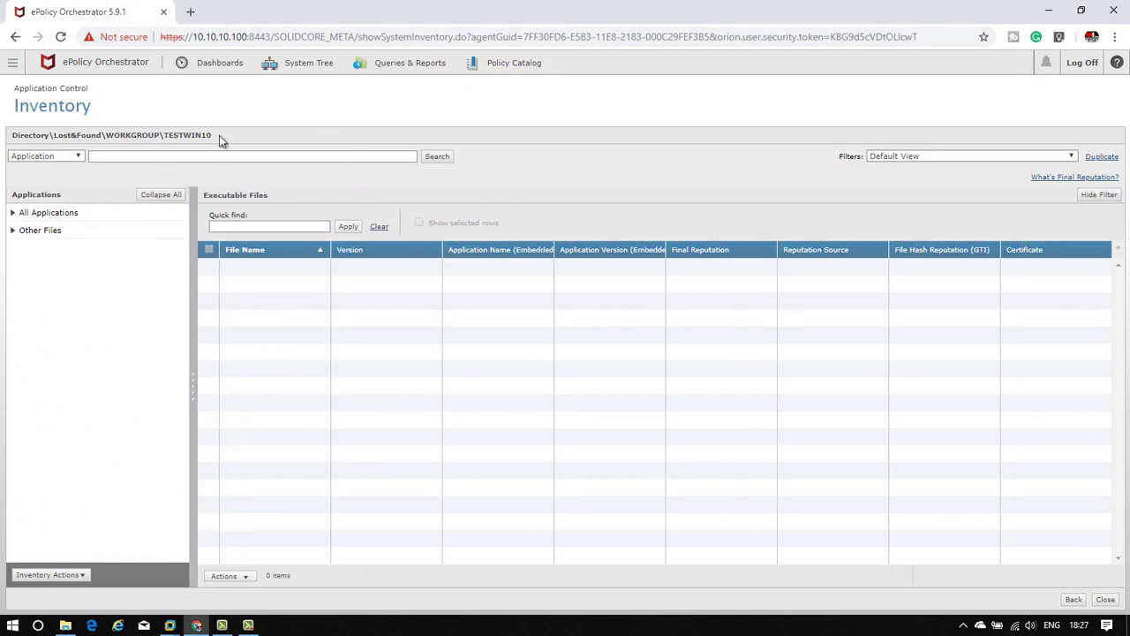
Step: Open the Solidcore: Inventory dashboard and examine its application vendor, malicious file, reputation and inventory age charts
{"action": "left_click", "coordinate": [220, 62]}
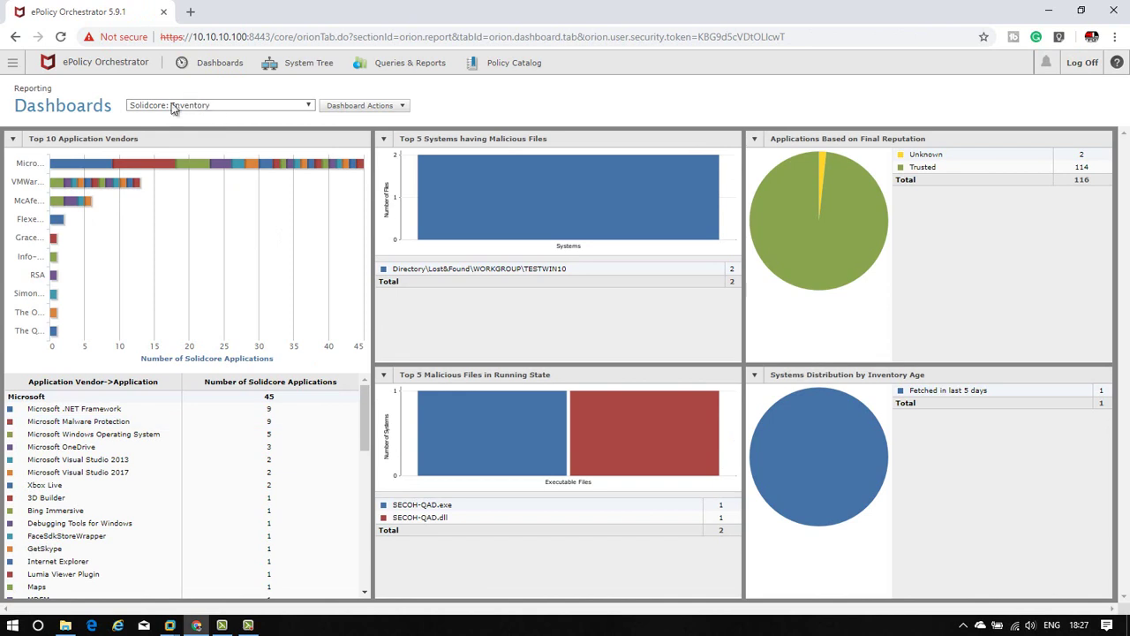
{"action": "left_click", "coordinate": [195, 106]}
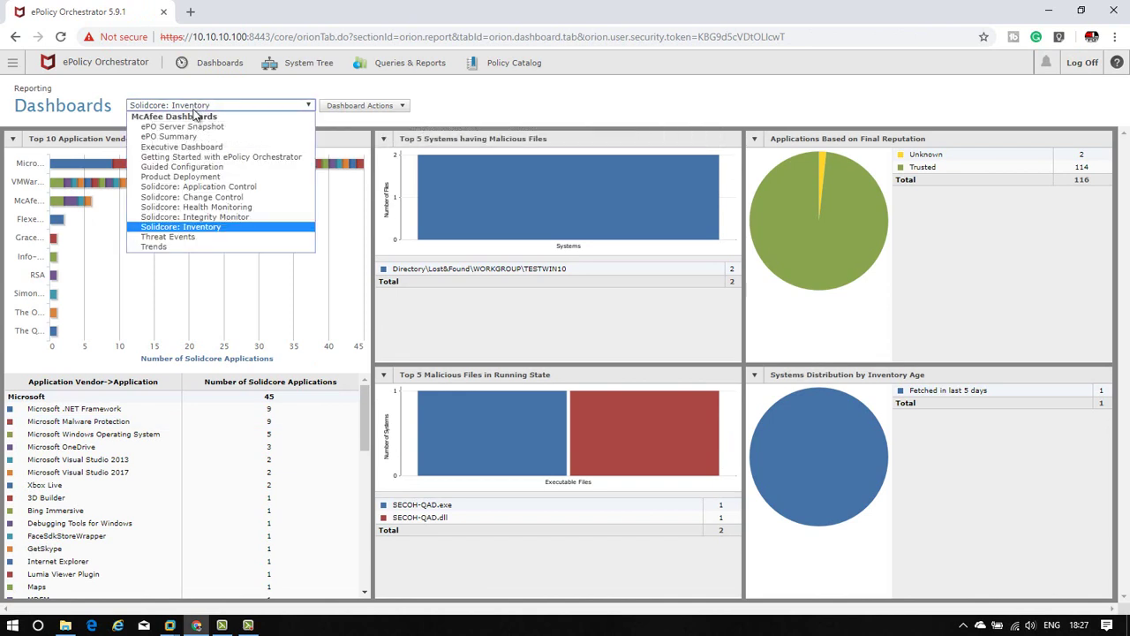
{"action": "left_click", "coordinate": [217, 227]}
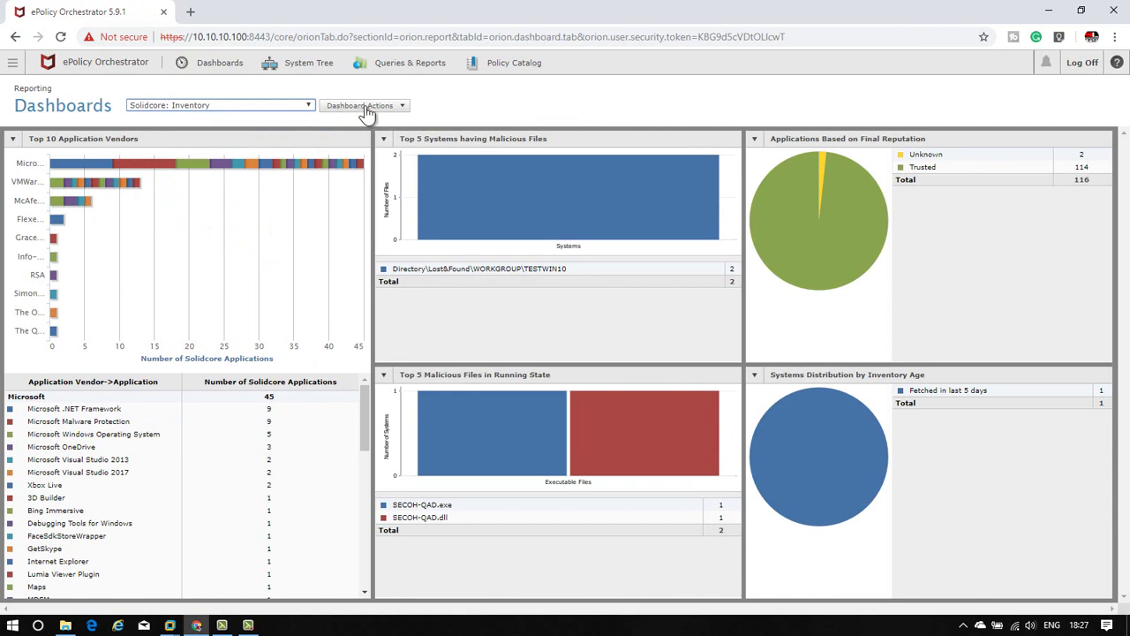
{"action": "mouse_move", "coordinate": [99, 162]}
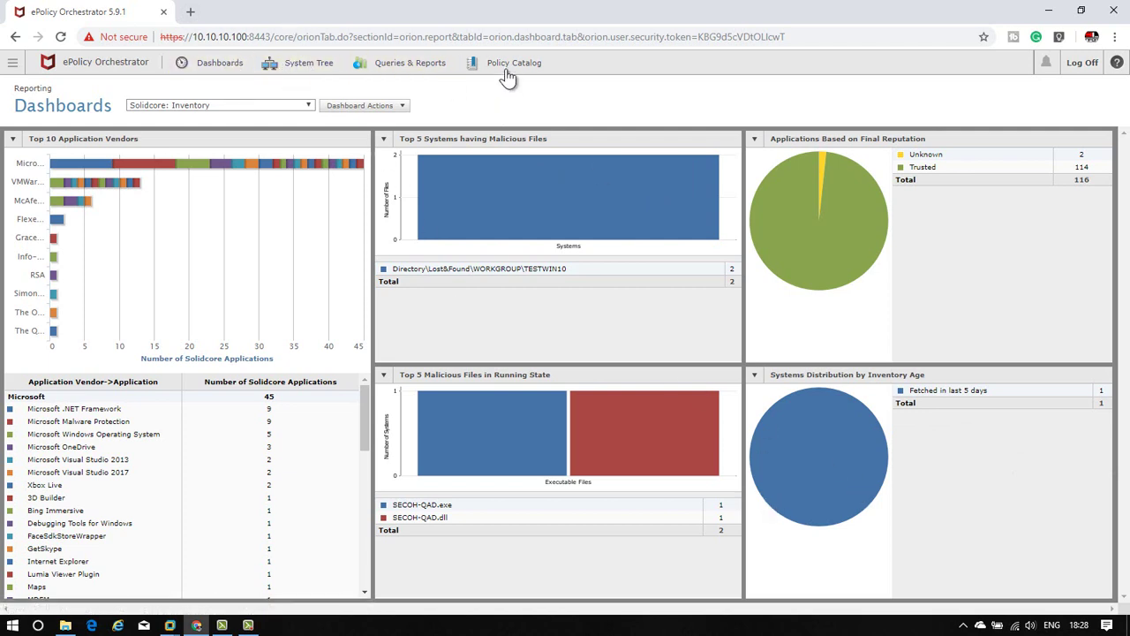
Step: Open the Policy Catalog from the Solidcore: Inventory dashboard
{"action": "left_click", "coordinate": [14, 64]}
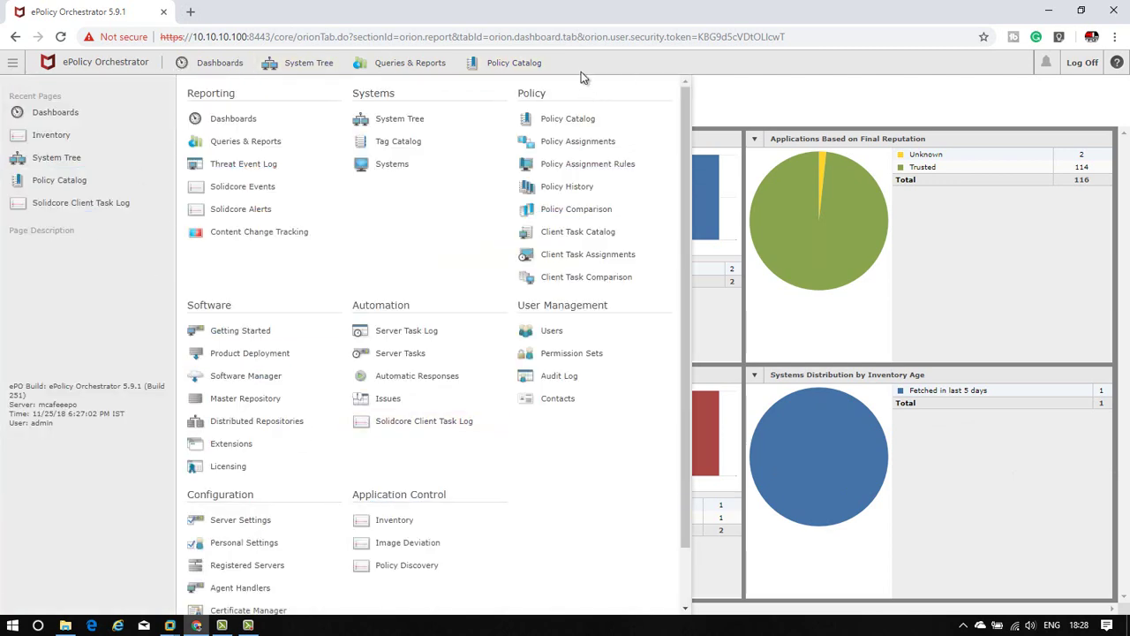
{"action": "left_click", "coordinate": [807, 99]}
{"action": "left_click", "coordinate": [517, 62]}
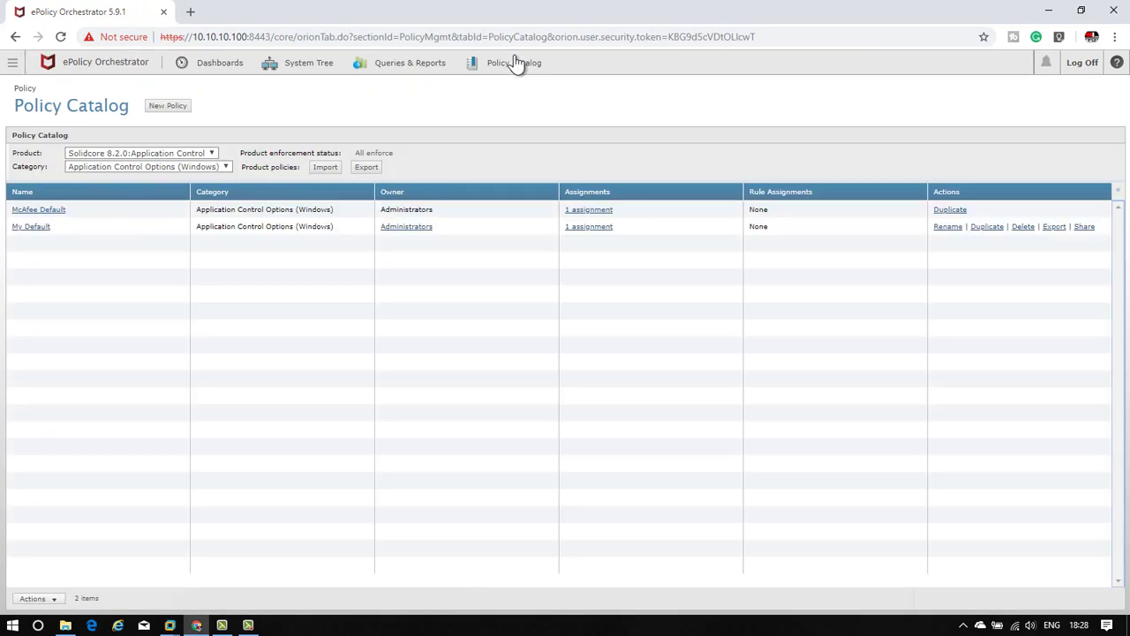
{"action": "left_click", "coordinate": [188, 155]}
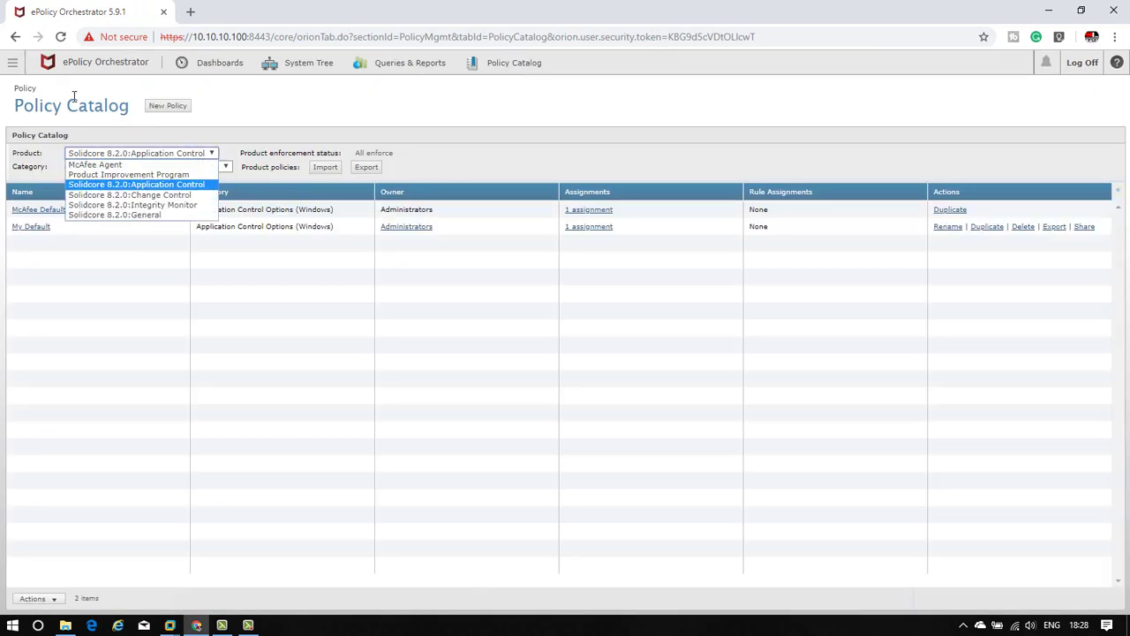
{"action": "left_click", "coordinate": [18, 108]}
{"action": "left_click_drag", "start_coordinate": [16, 108], "coordinate": [125, 118]}
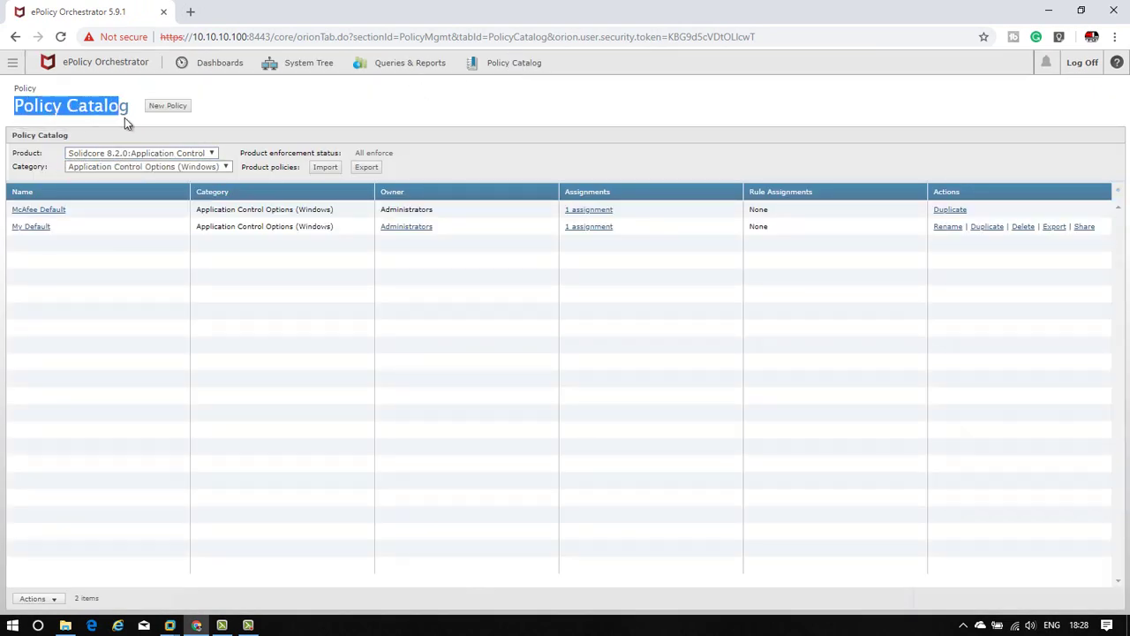
{"action": "left_click", "coordinate": [261, 125]}
Step: List the policies of product Solidcore 8.2.0:Application Control in the category Application Control Options (Windows)
{"action": "left_click", "coordinate": [197, 157]}
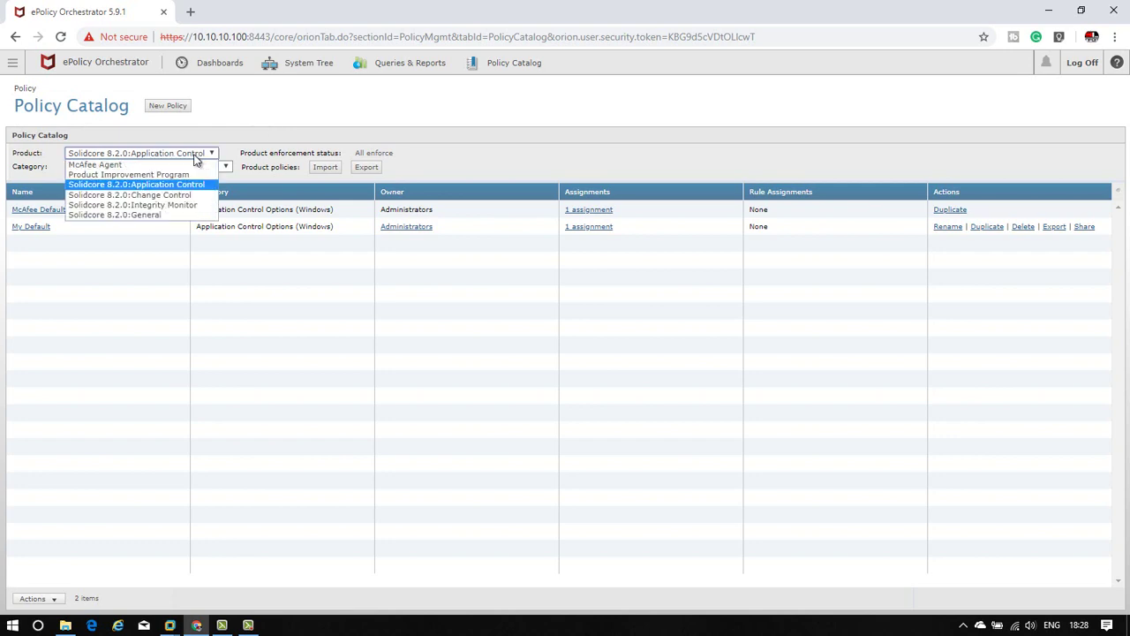
{"action": "left_click", "coordinate": [151, 188]}
{"action": "left_click", "coordinate": [222, 165]}
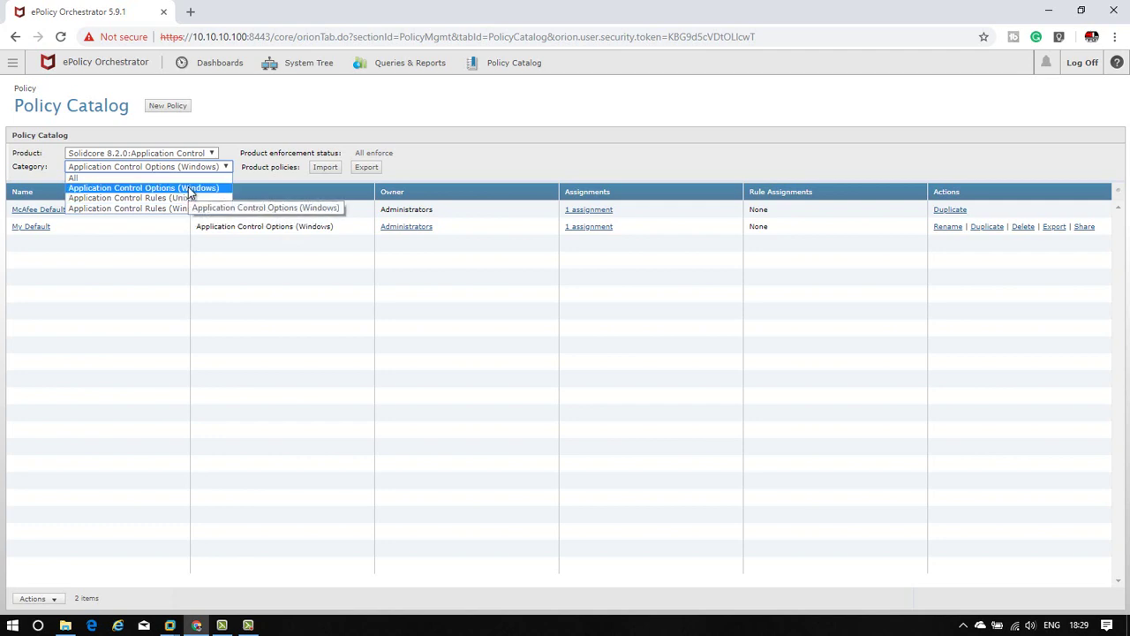
{"action": "left_click", "coordinate": [188, 188]}
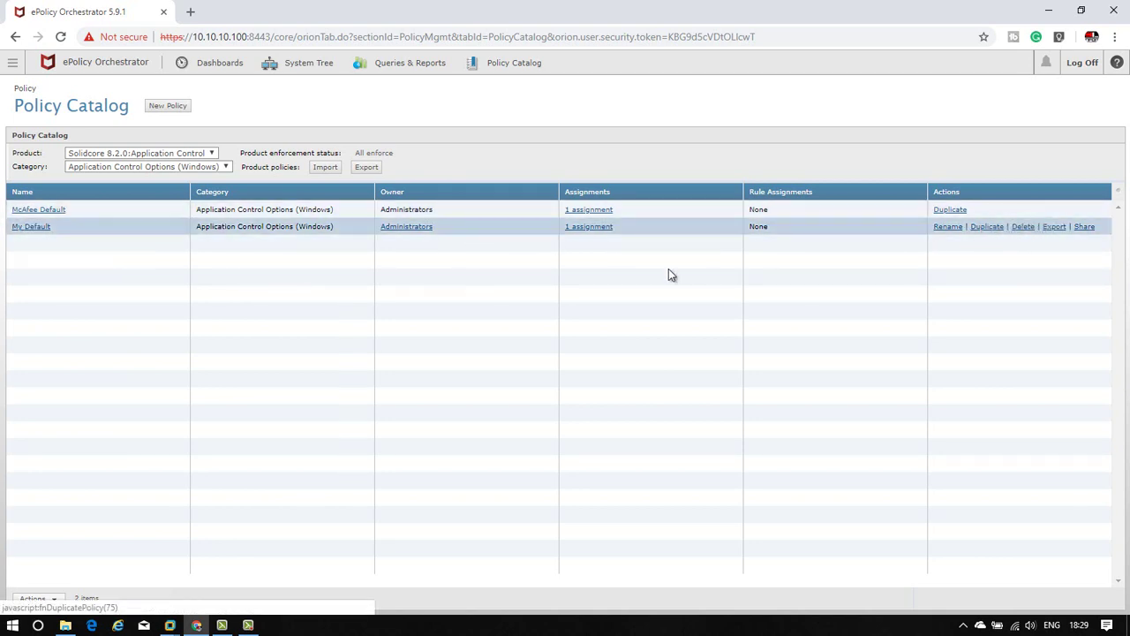
Step: Duplicate the My Default policy under the name POC Policy
{"action": "left_click", "coordinate": [986, 227]}
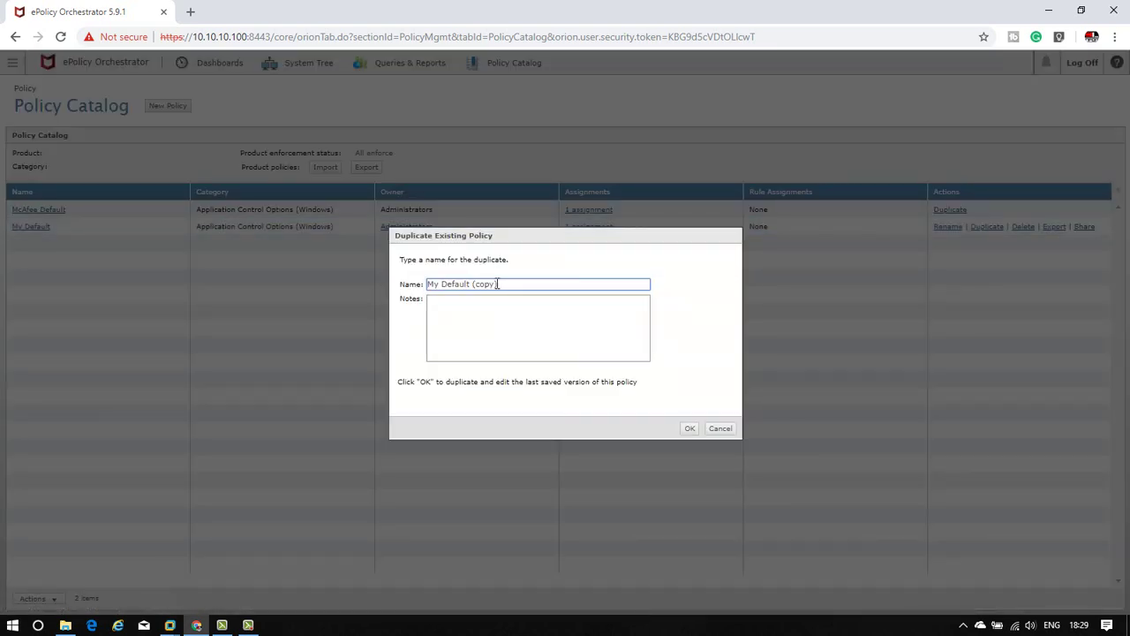
{"action": "key", "text": "ctrl+a"}
{"action": "key", "text": "BackSpace"}
{"action": "type", "text": "POC Policy"}
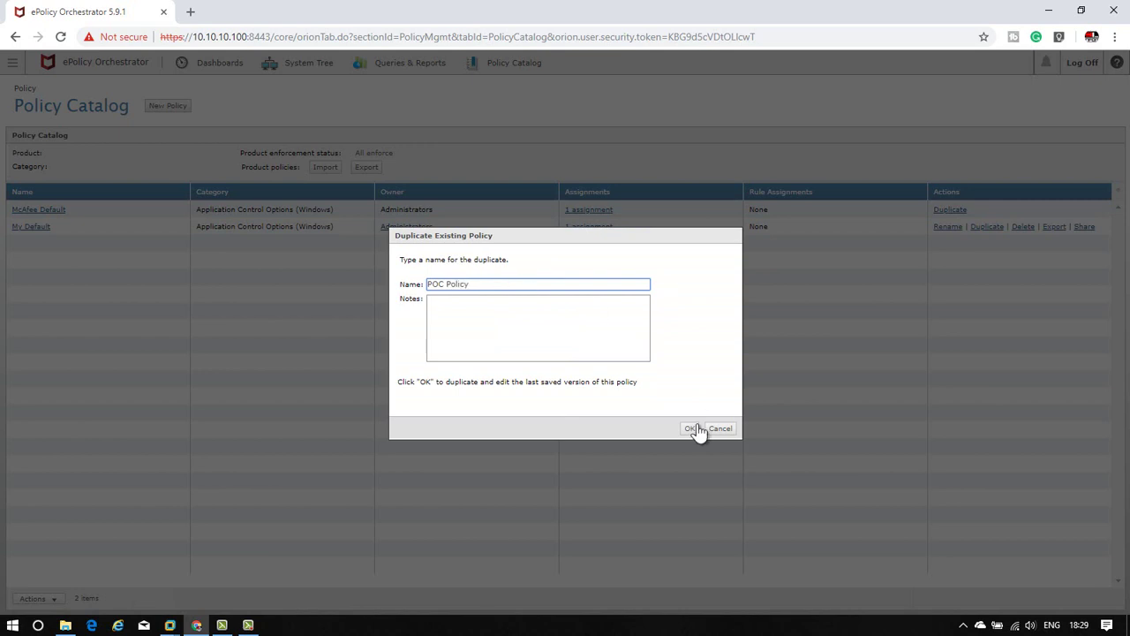
{"action": "left_click", "coordinate": [691, 429]}
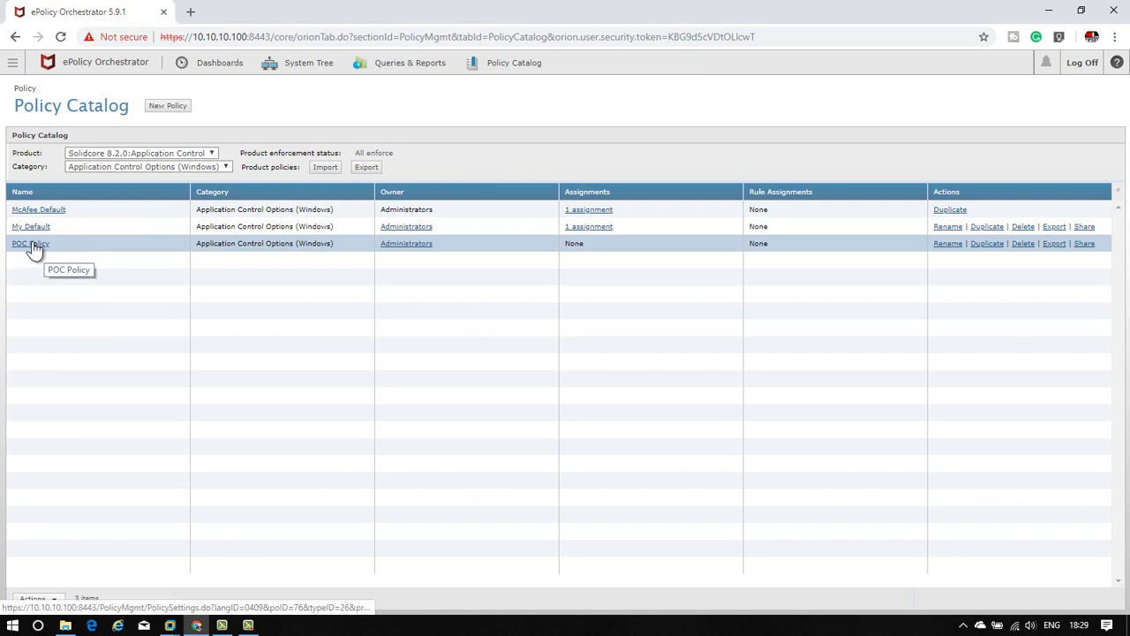
Step: Open POC Policy and review its Enable Self-Approval option and Self-Approval Text
{"action": "left_click", "coordinate": [32, 245]}
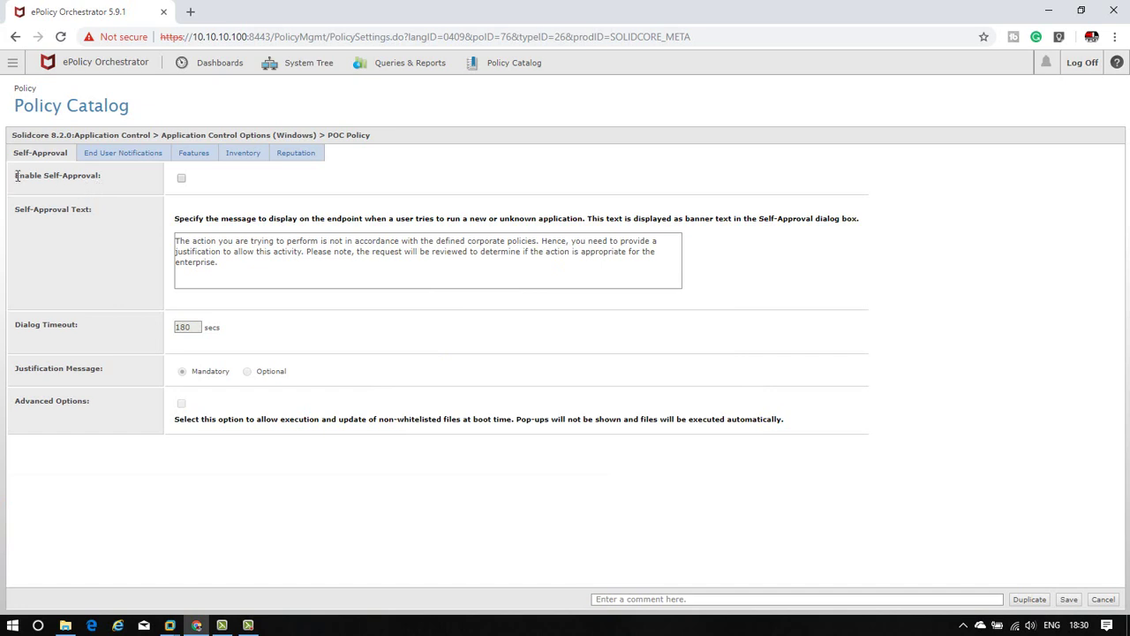
{"action": "left_click_drag", "start_coordinate": [17, 176], "coordinate": [102, 176]}
{"action": "left_click", "coordinate": [199, 190]}
{"action": "left_click_drag", "start_coordinate": [218, 267], "coordinate": [175, 248]}
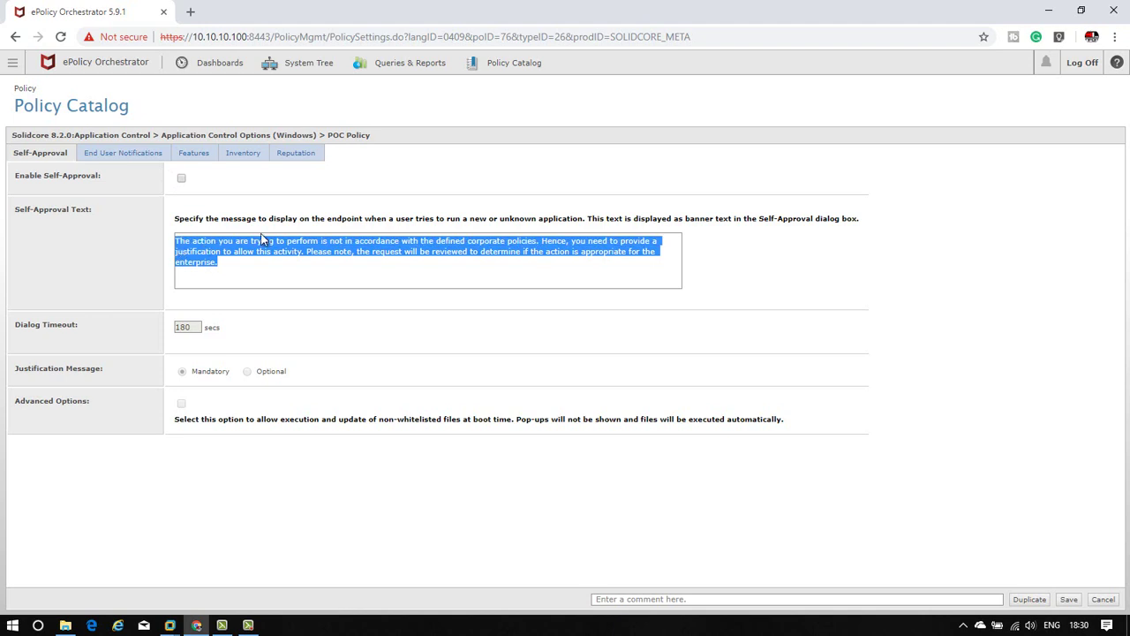
{"action": "left_click", "coordinate": [323, 179]}
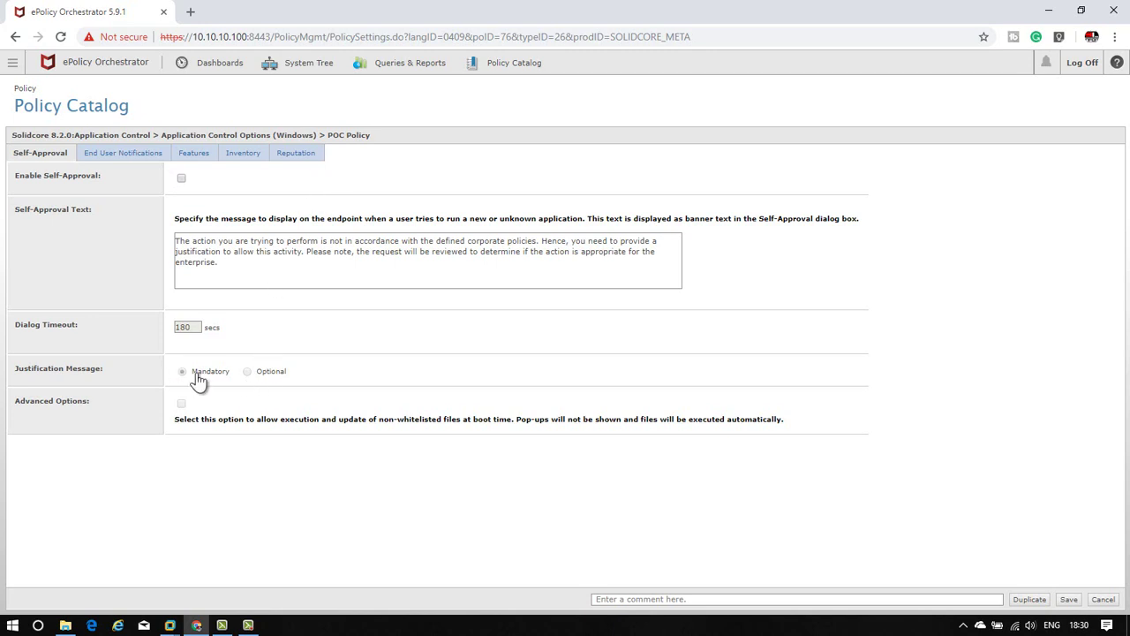
Step: Enable self-approval with a mandatory justification message, and allow execution and update of non-whitelisted files at boot time
{"action": "left_click", "coordinate": [181, 179]}
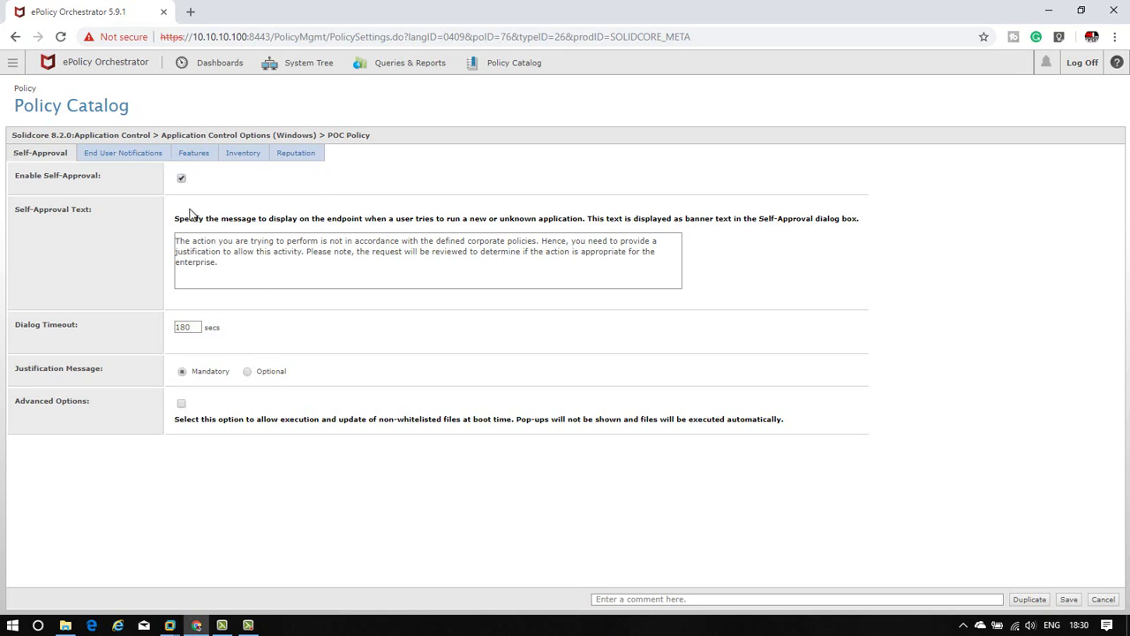
{"action": "left_click", "coordinate": [248, 374]}
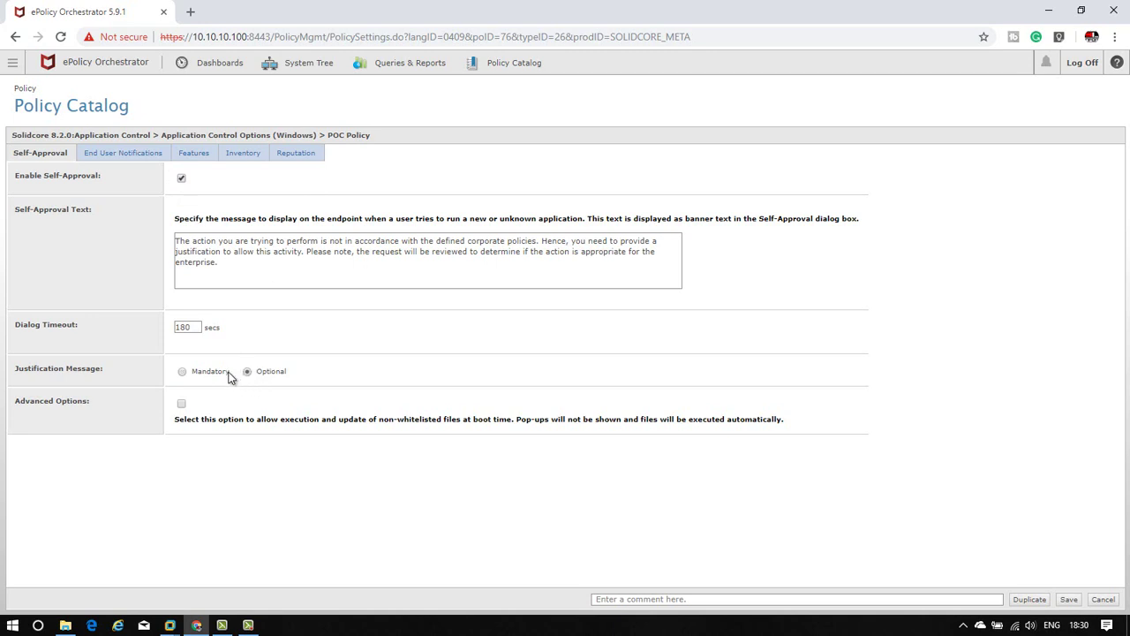
{"action": "left_click", "coordinate": [182, 372]}
{"action": "left_click_drag", "start_coordinate": [224, 265], "coordinate": [176, 241]}
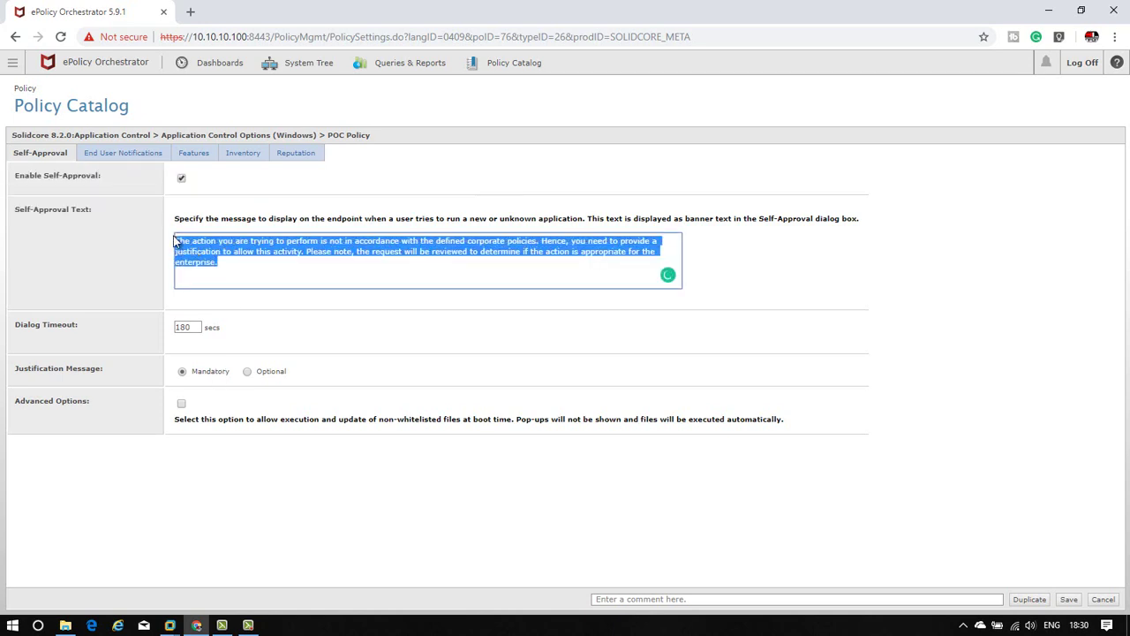
{"action": "left_click", "coordinate": [228, 261]}
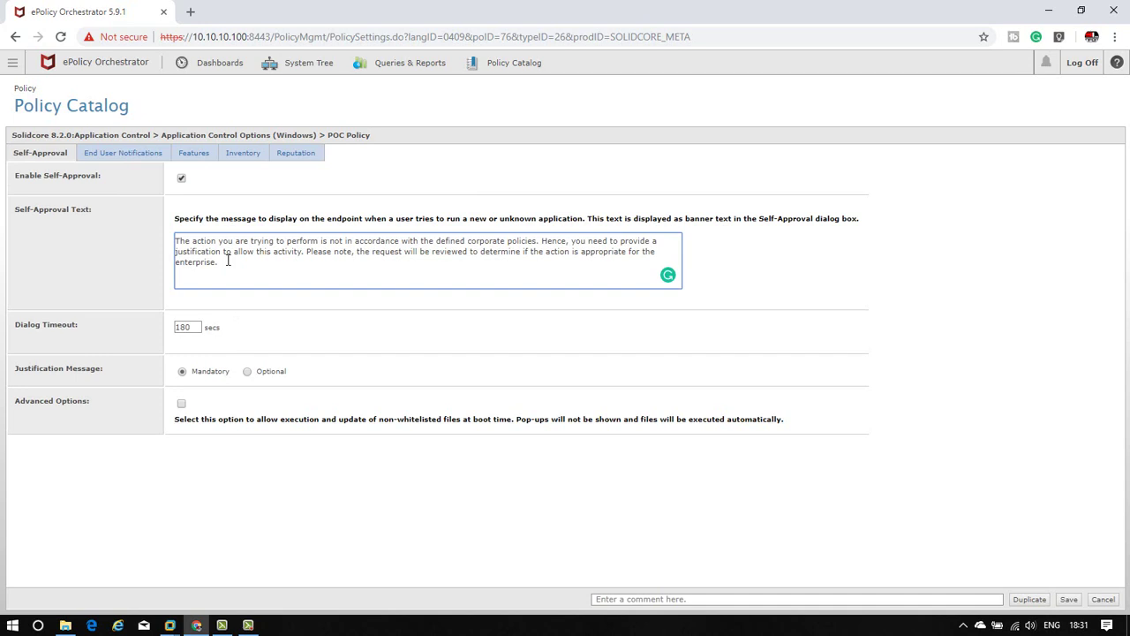
{"action": "left_click", "coordinate": [182, 406]}
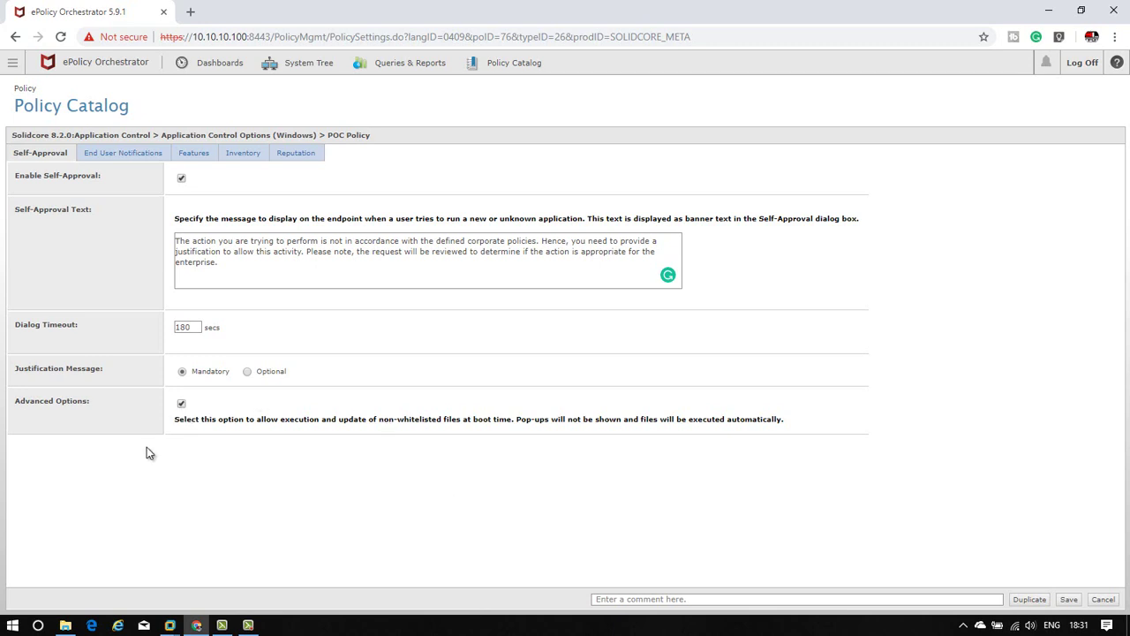
Step: Read the help page for the self-approval settings in a maximized window, especially the Advanced Options definition, and close it
{"action": "triple_click", "coordinate": [654, 429]}
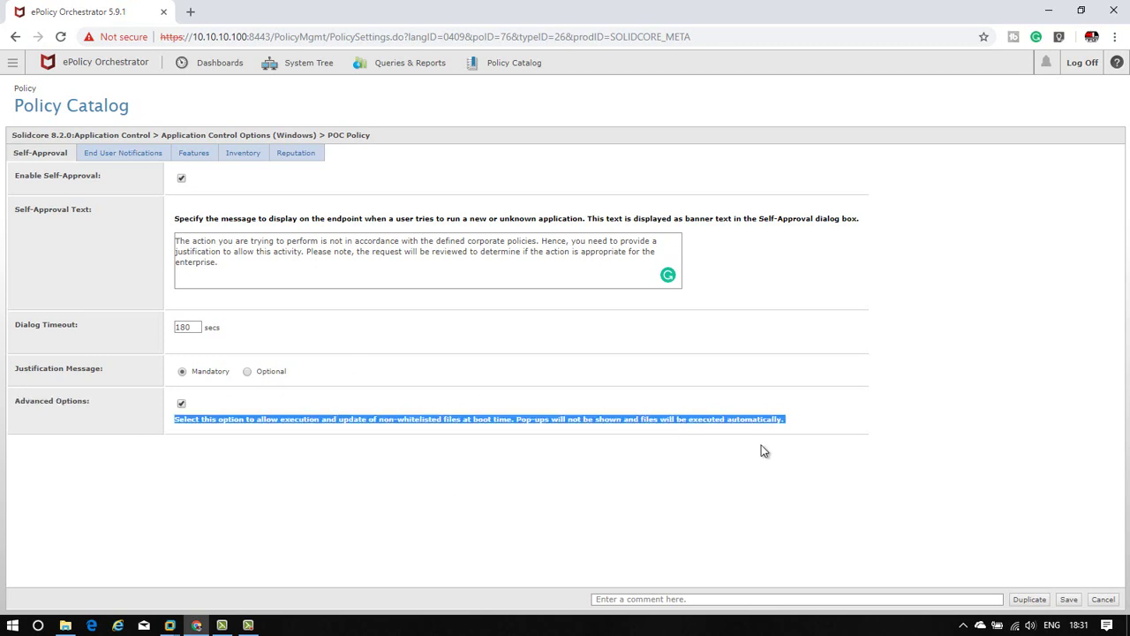
{"action": "left_click", "coordinate": [1118, 70]}
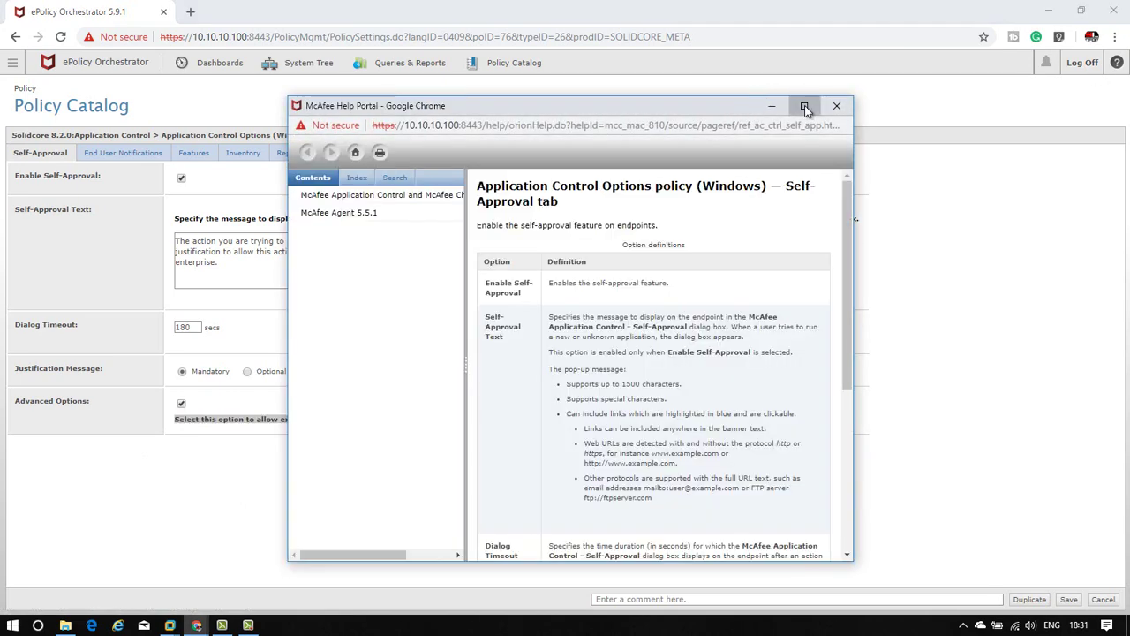
{"action": "left_click", "coordinate": [805, 107]}
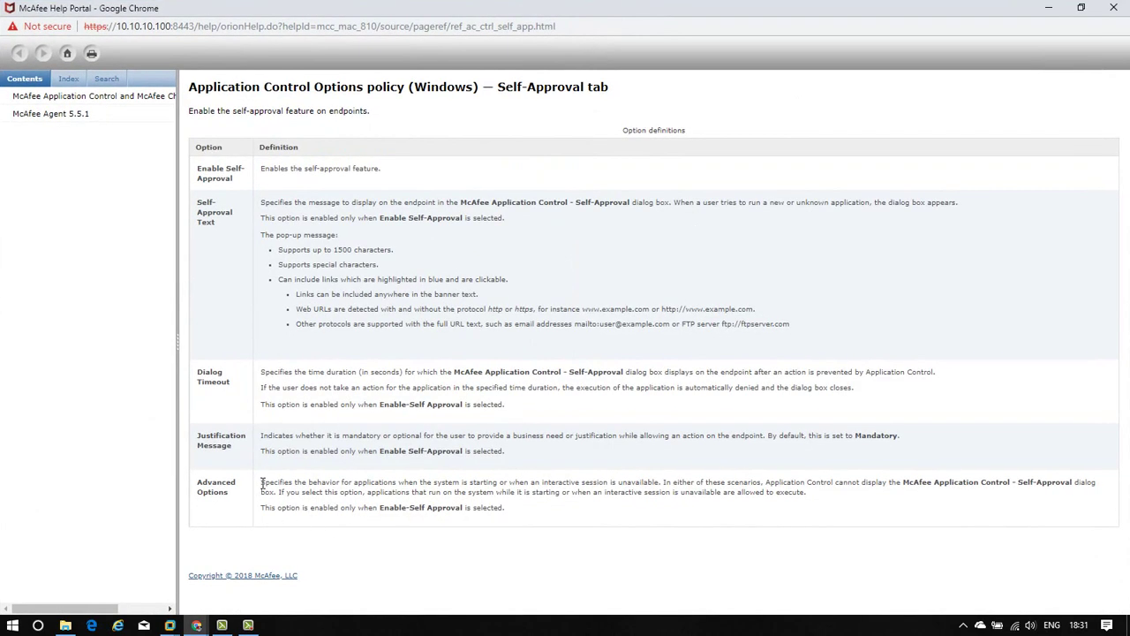
{"action": "left_click_drag", "start_coordinate": [262, 485], "coordinate": [527, 511]}
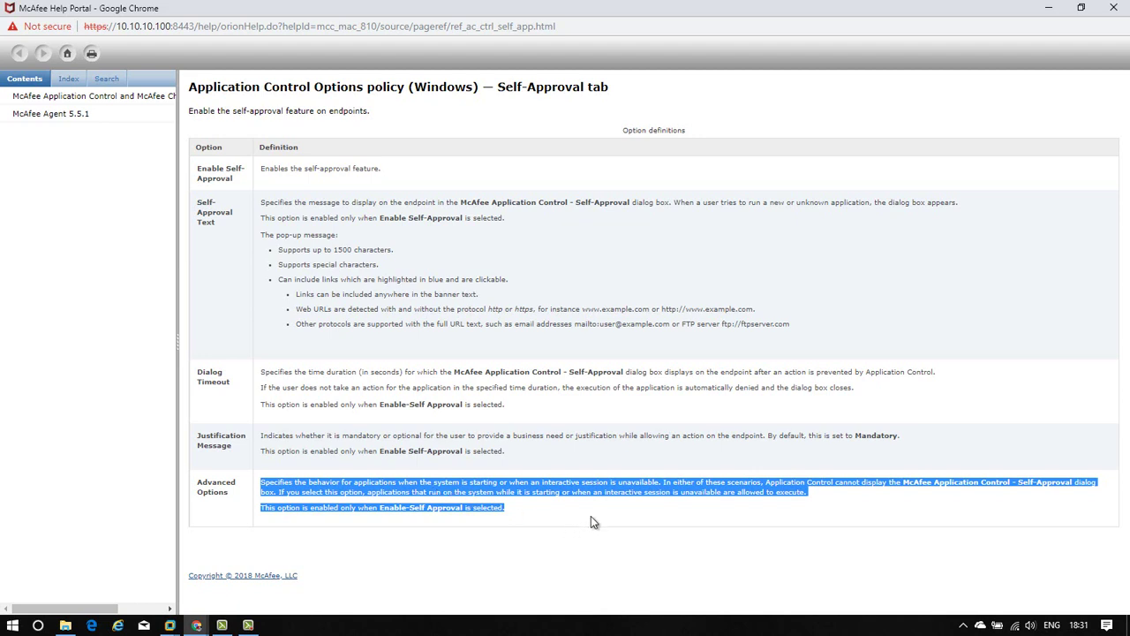
{"action": "left_click", "coordinate": [831, 511]}
{"action": "left_click_drag", "start_coordinate": [817, 500], "coordinate": [187, 81]}
{"action": "left_click", "coordinate": [1109, 14]}
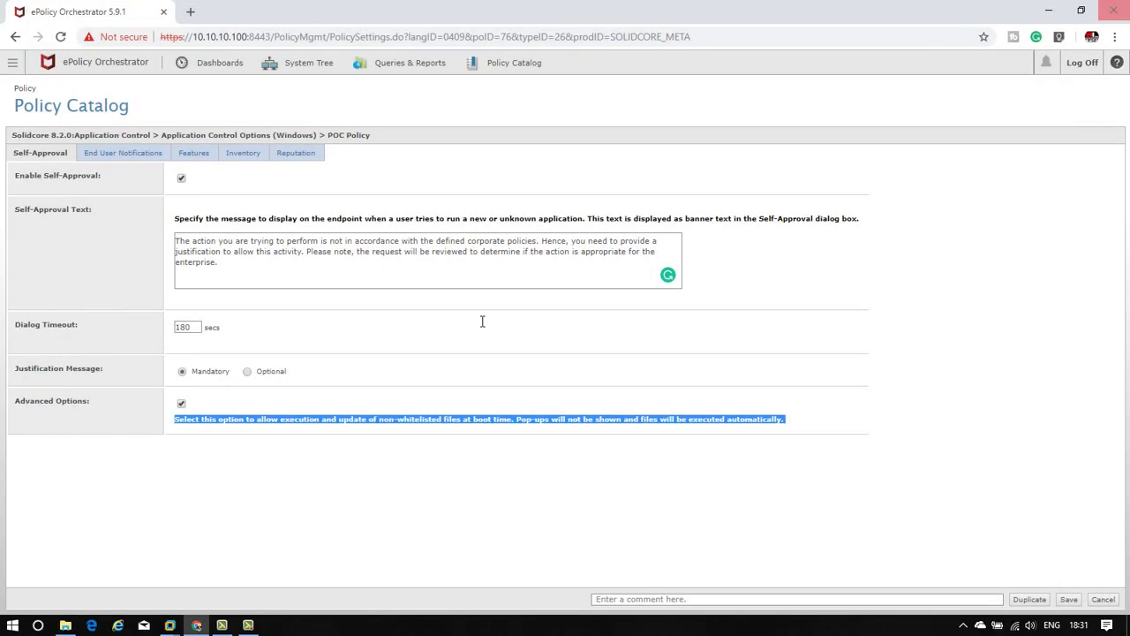
{"action": "left_click", "coordinate": [349, 471]}
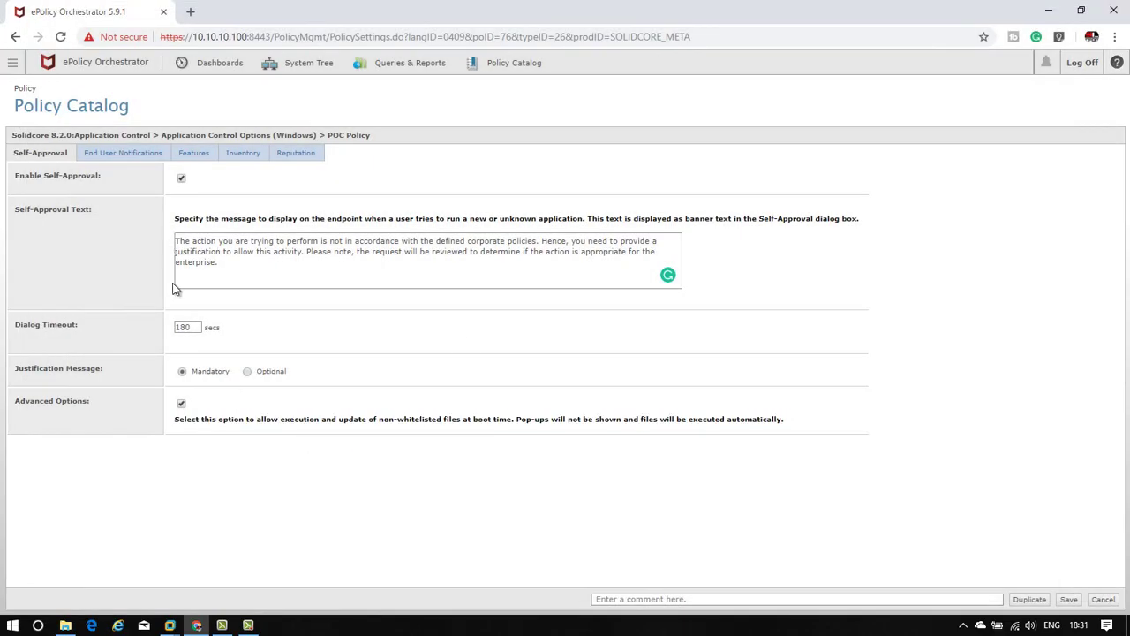
Step: Open POC Policy's End User Notifications settings and review the helpdesk mail recipient and the McAfee ePO IP address and port
{"action": "left_click", "coordinate": [110, 155]}
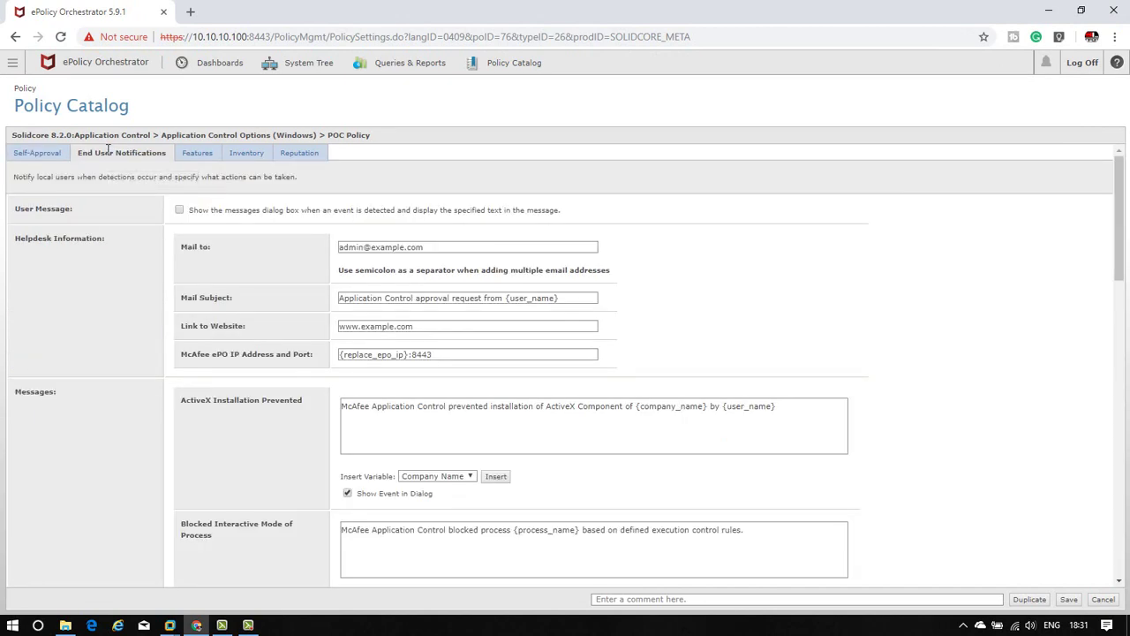
{"action": "left_click", "coordinate": [429, 250]}
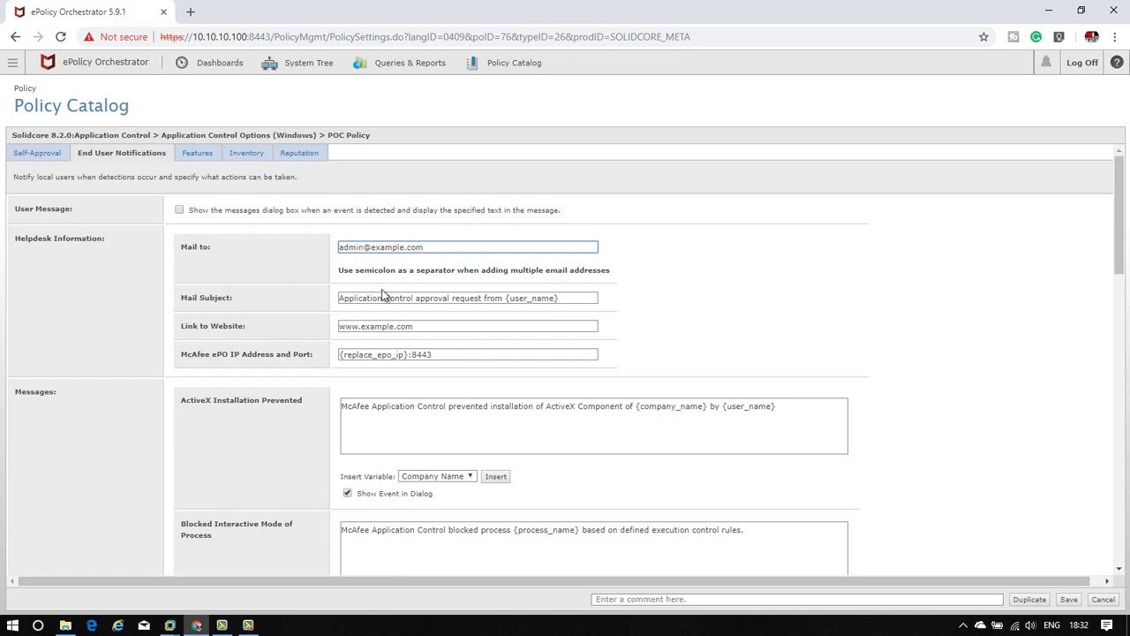
{"action": "left_click", "coordinate": [436, 354]}
{"action": "left_click_drag", "start_coordinate": [436, 354], "coordinate": [280, 355]}
{"action": "left_click", "coordinate": [481, 369]}
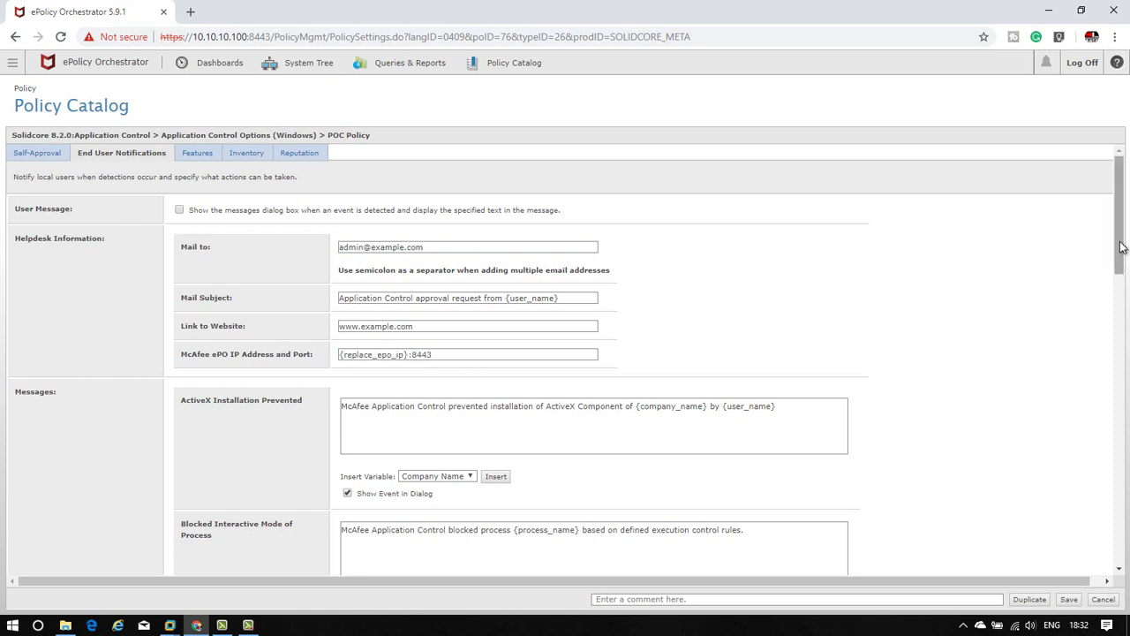
Step: Examine the ActiveX Installation Prevented notification and its message text in the end-user messages
{"action": "left_click_drag", "start_coordinate": [1122, 247], "coordinate": [1122, 280]}
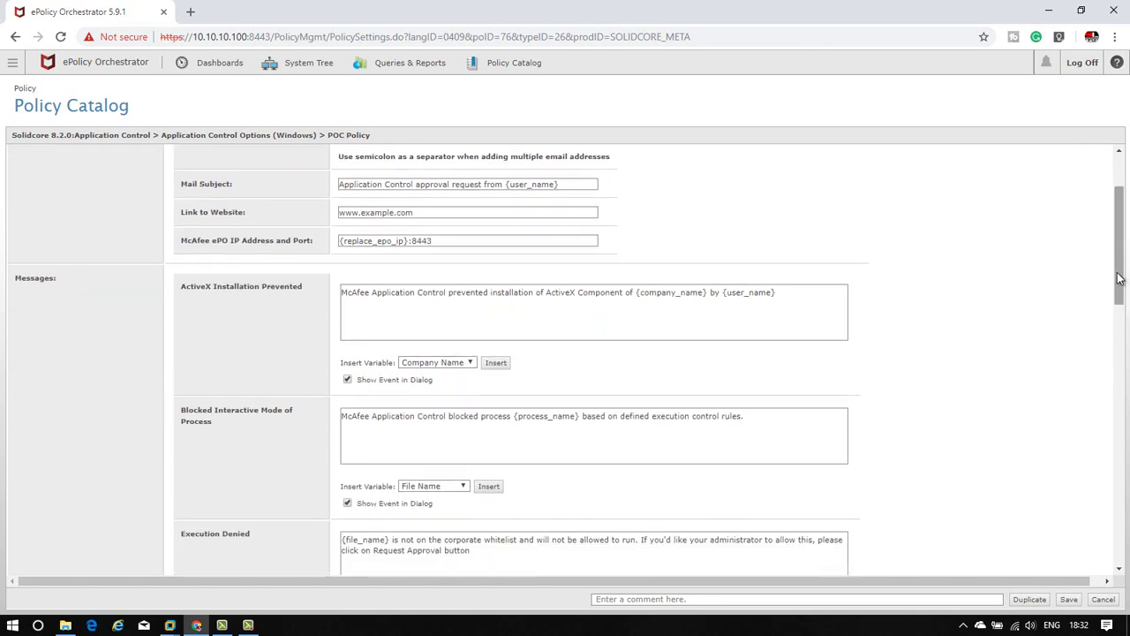
{"action": "left_click_drag", "start_coordinate": [181, 284], "coordinate": [305, 286]}
{"action": "left_click", "coordinate": [315, 286]}
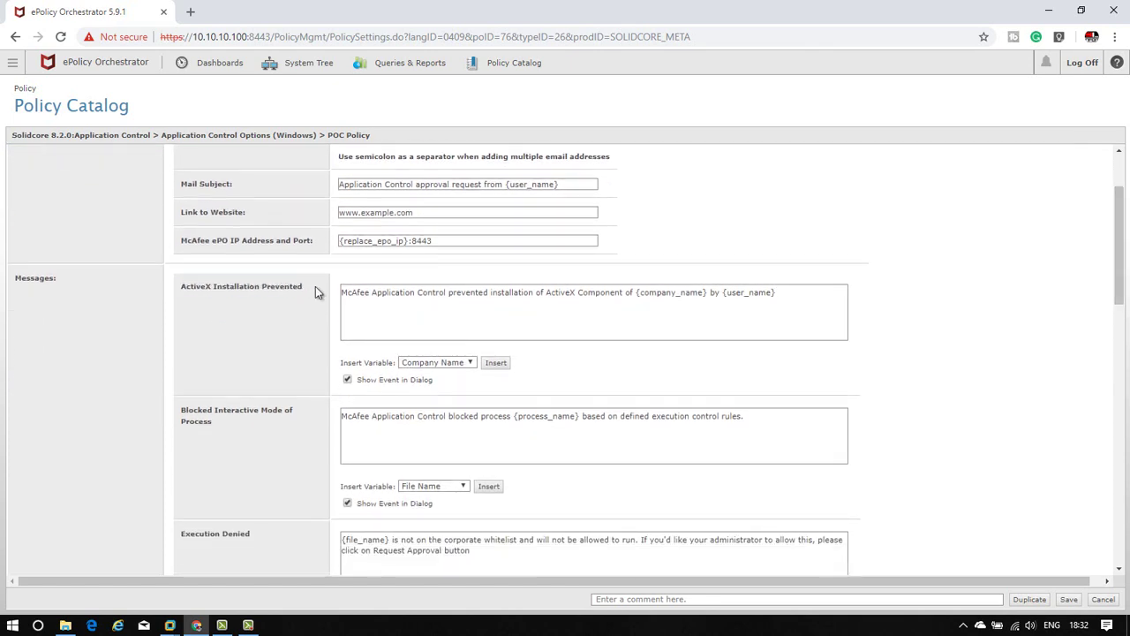
{"action": "left_click", "coordinate": [361, 297]}
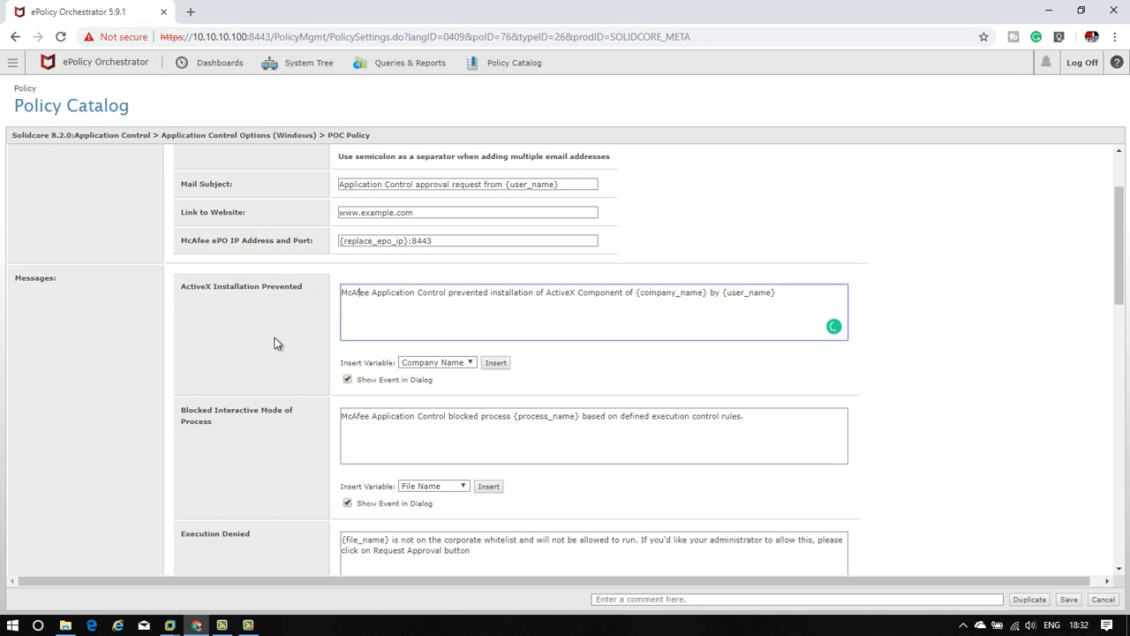
{"action": "left_click_drag", "start_coordinate": [182, 284], "coordinate": [325, 293]}
{"action": "left_click", "coordinate": [527, 318]}
{"action": "left_click_drag", "start_coordinate": [777, 293], "coordinate": [340, 313]}
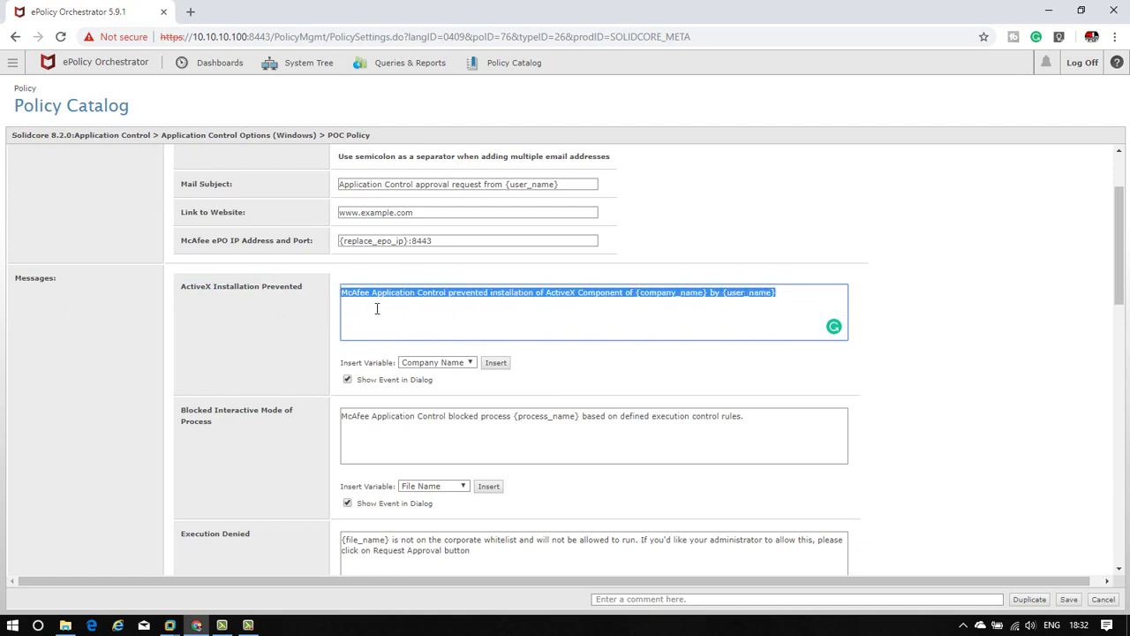
{"action": "left_click", "coordinate": [405, 317]}
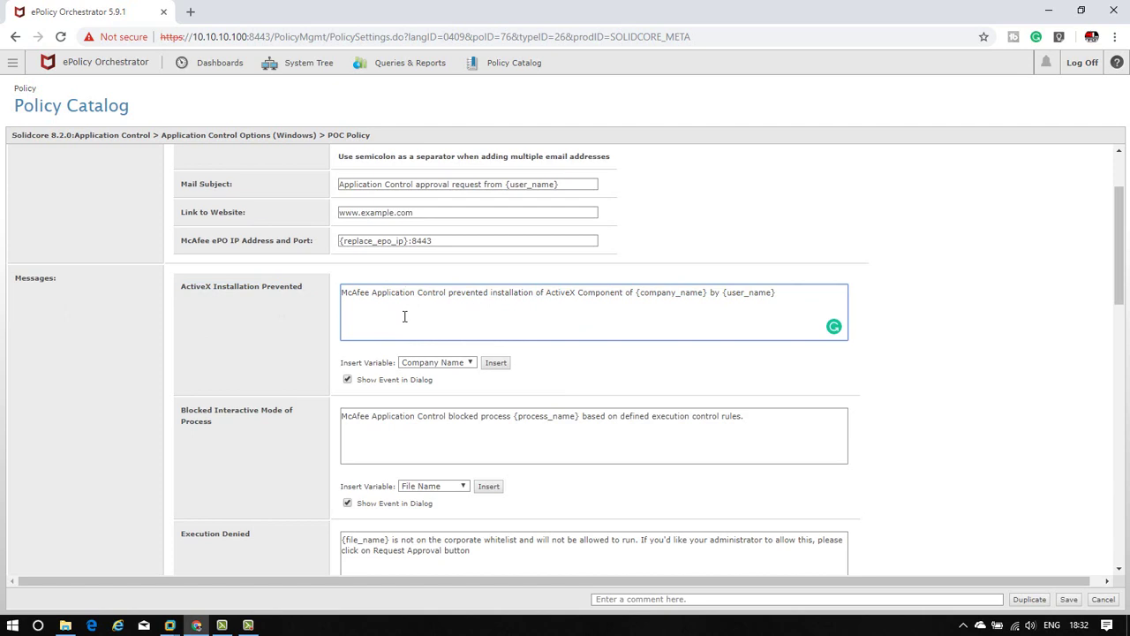
Step: Review the end-user notification messages from Blocked Interactive Mode of Process through File Write Denied, especially the Execution Denied text
{"action": "left_click_drag", "start_coordinate": [1123, 249], "coordinate": [1121, 309]}
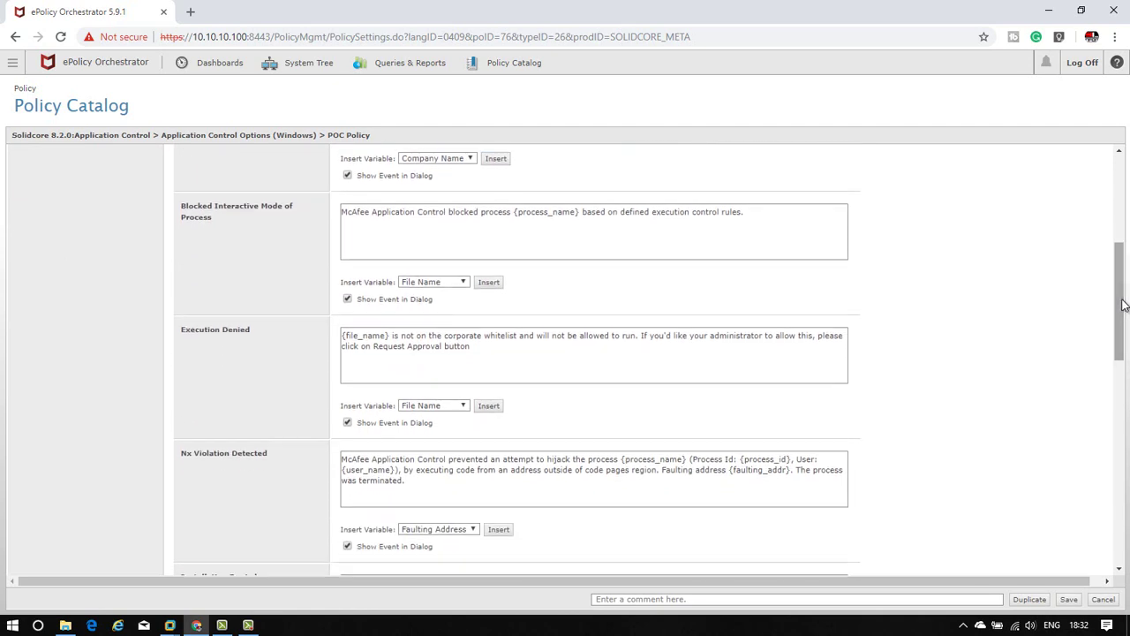
{"action": "left_click_drag", "start_coordinate": [181, 206], "coordinate": [203, 222]}
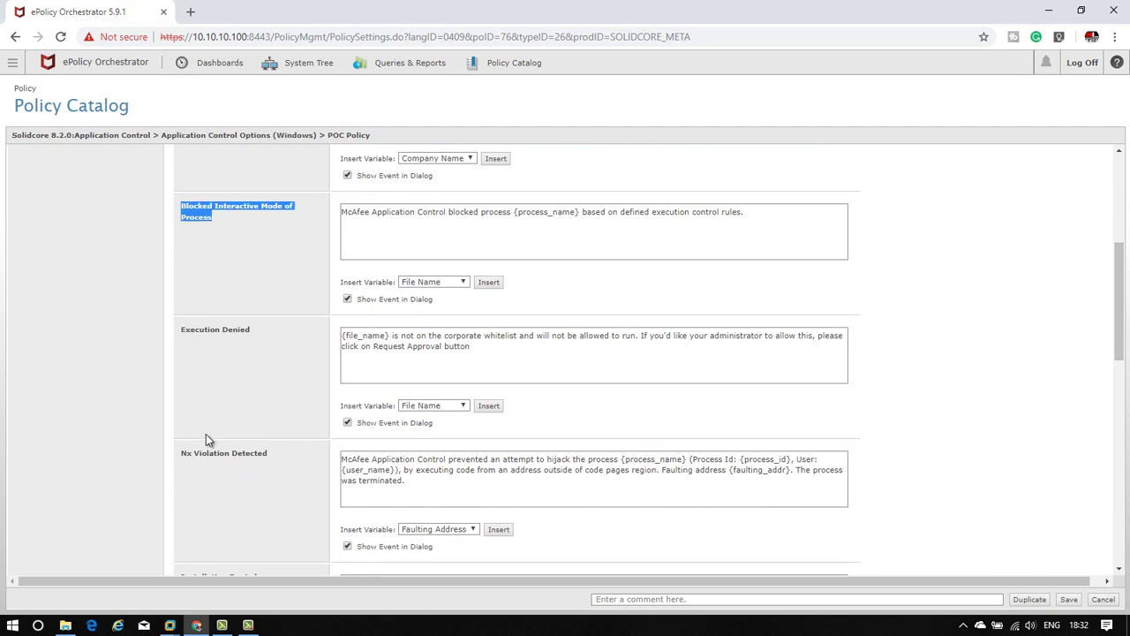
{"action": "left_click_drag", "start_coordinate": [1122, 261], "coordinate": [1121, 278]}
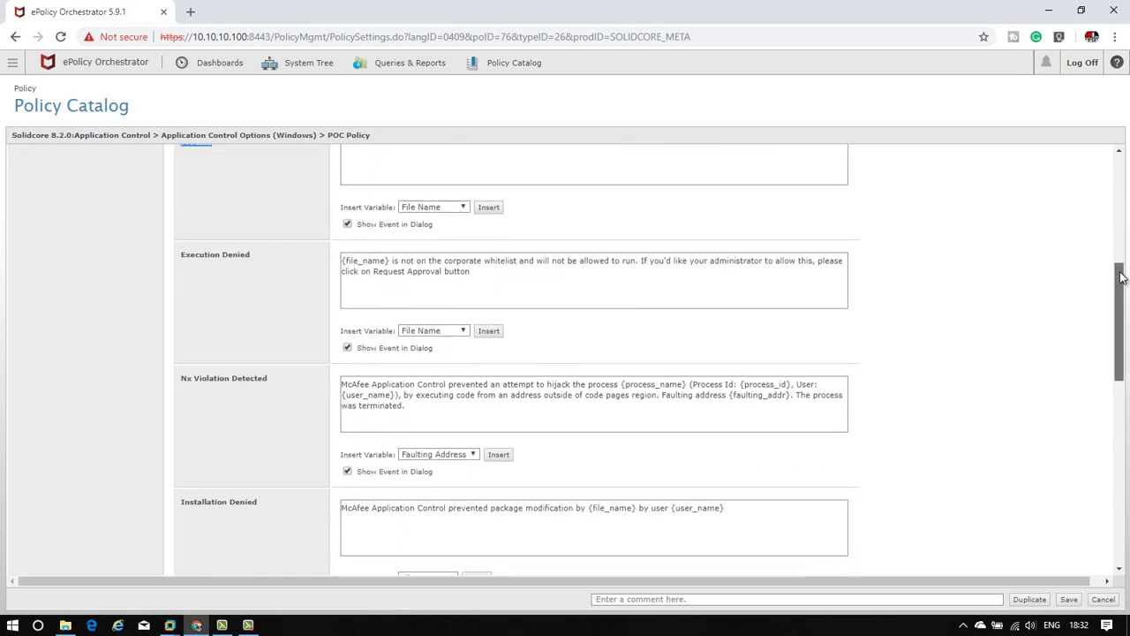
{"action": "left_click_drag", "start_coordinate": [429, 391], "coordinate": [322, 362]}
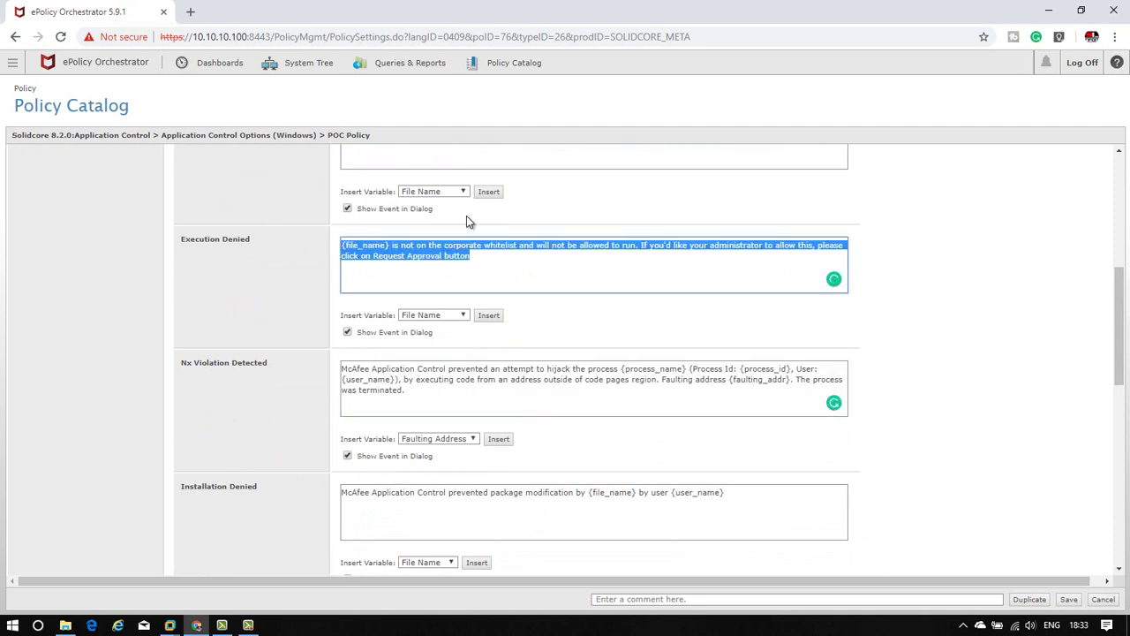
{"action": "double_click", "coordinate": [251, 237]}
{"action": "left_click_drag", "start_coordinate": [179, 244], "coordinate": [386, 250]}
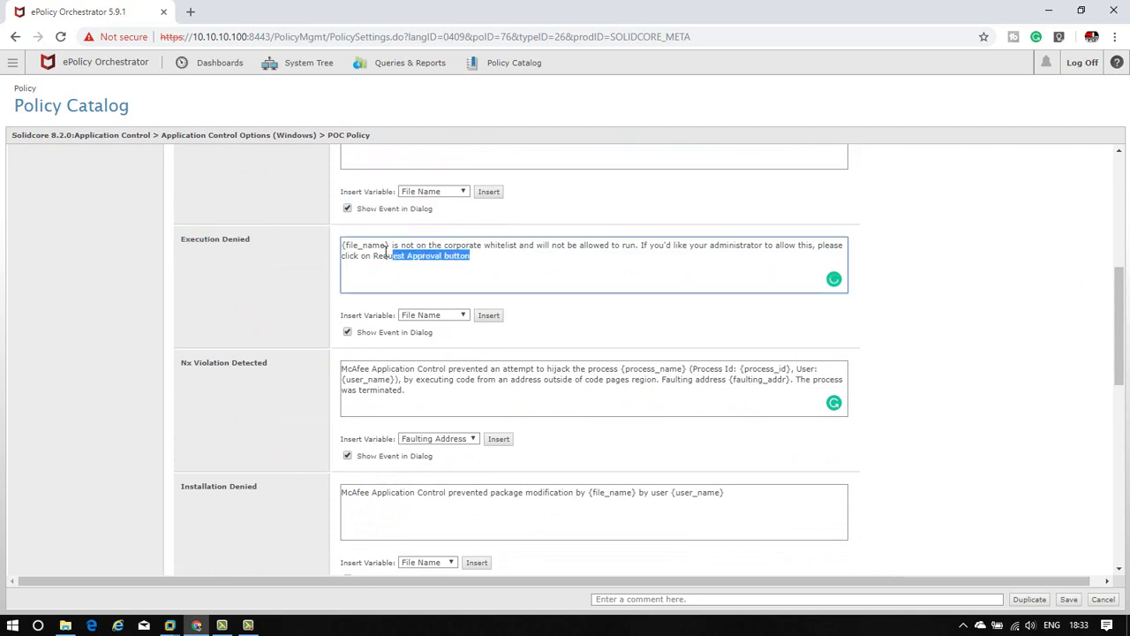
{"action": "key", "text": "ctrl+a"}
{"action": "left_click", "coordinate": [530, 265]}
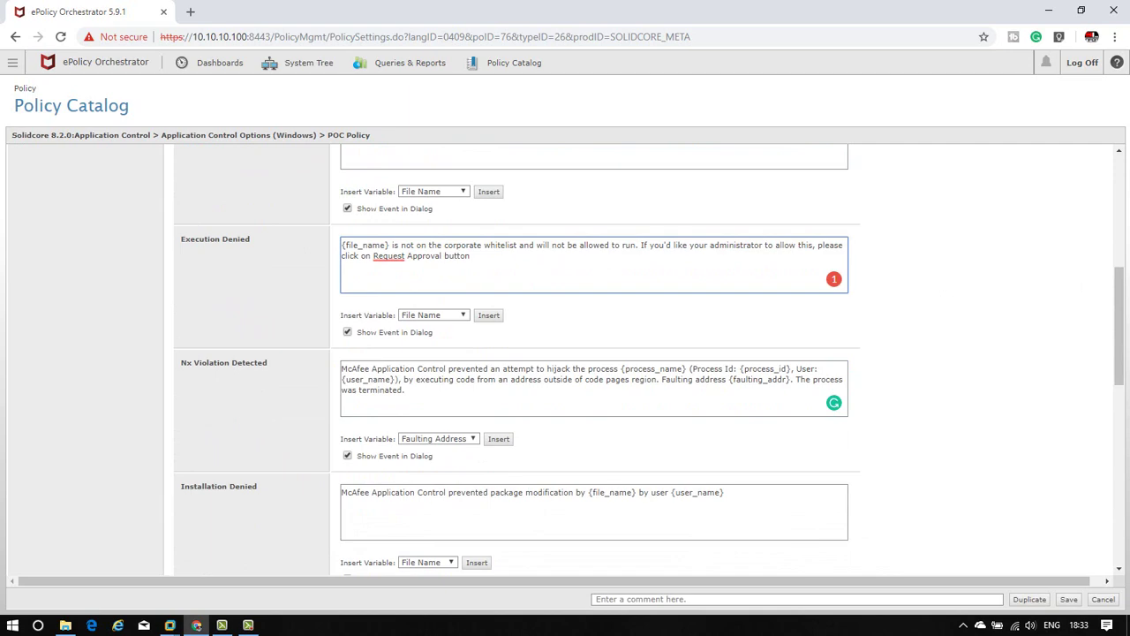
{"action": "left_click_drag", "start_coordinate": [1126, 336], "coordinate": [1122, 519]}
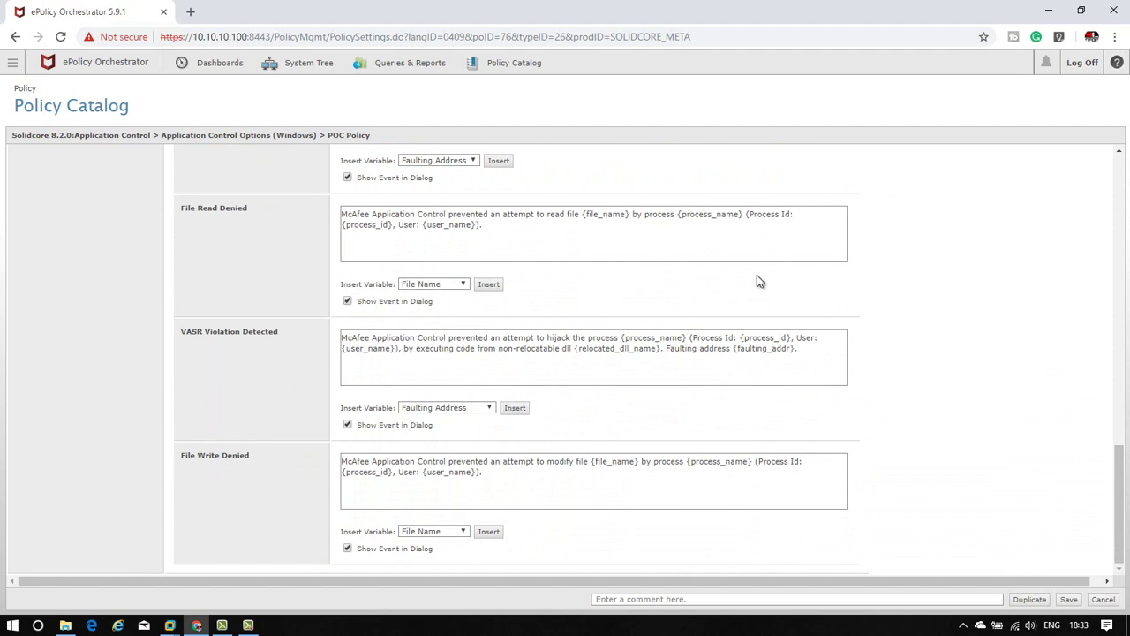
{"action": "left_click_drag", "start_coordinate": [1121, 473], "coordinate": [1122, 157]}
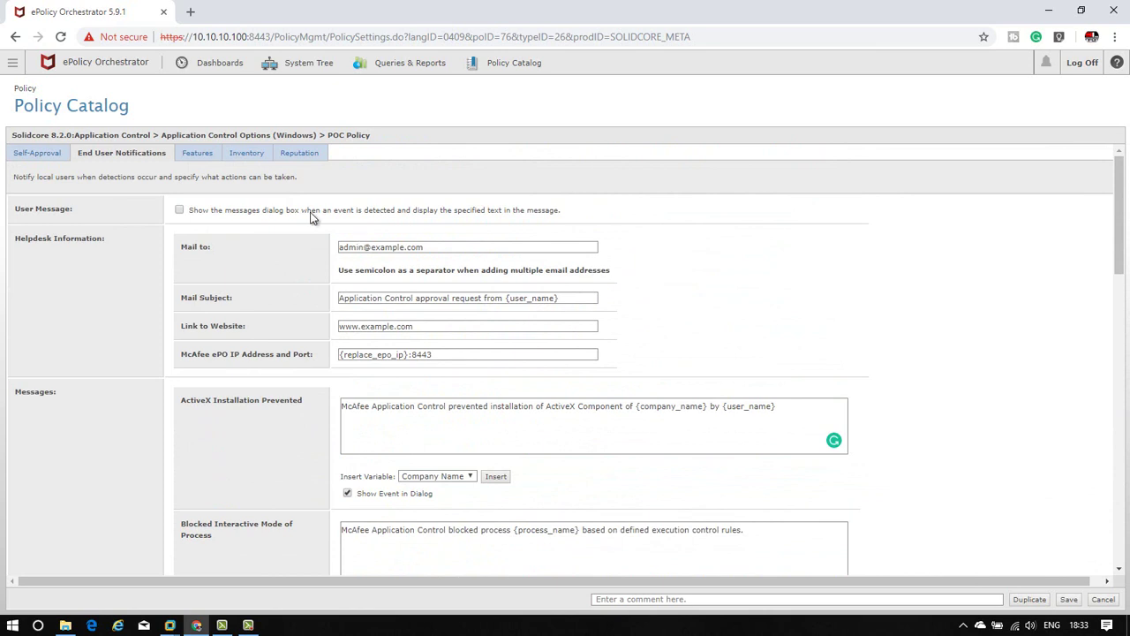
Step: Enforce feature control from McAfee ePO for POC Policy and read the notes on reboots and endpoints earlier than v6.1.1
{"action": "left_click", "coordinate": [193, 152]}
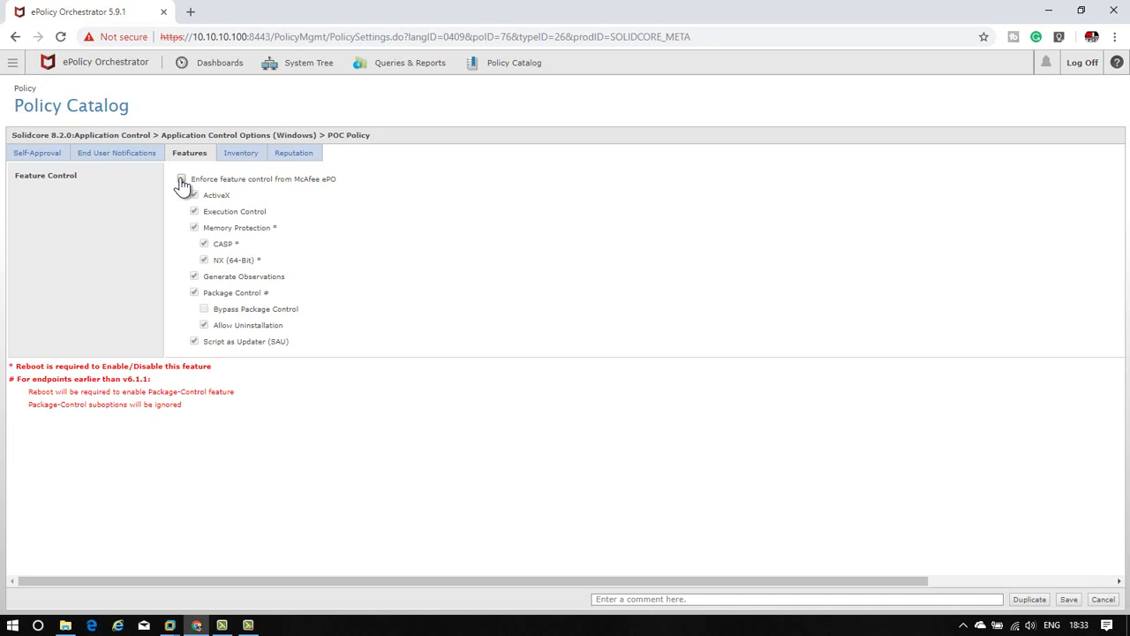
{"action": "left_click", "coordinate": [182, 180]}
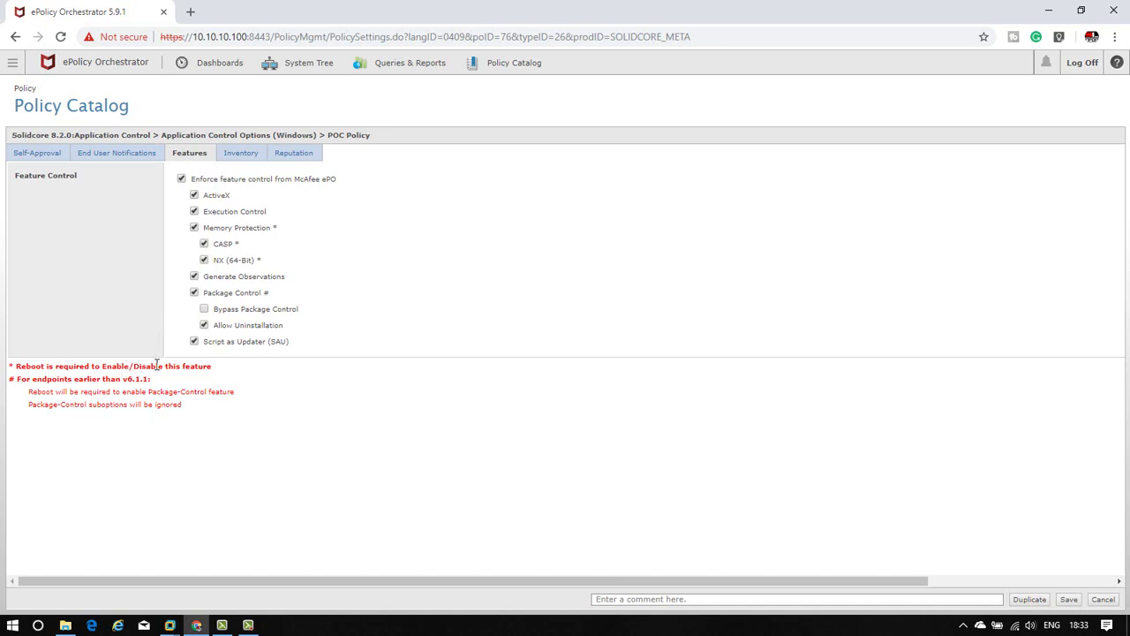
{"action": "left_click_drag", "start_coordinate": [9, 379], "coordinate": [138, 378]}
{"action": "left_click", "coordinate": [118, 376]}
{"action": "left_click", "coordinate": [188, 381]}
{"action": "left_click_drag", "start_coordinate": [81, 378], "coordinate": [16, 370]}
{"action": "left_click", "coordinate": [188, 409]}
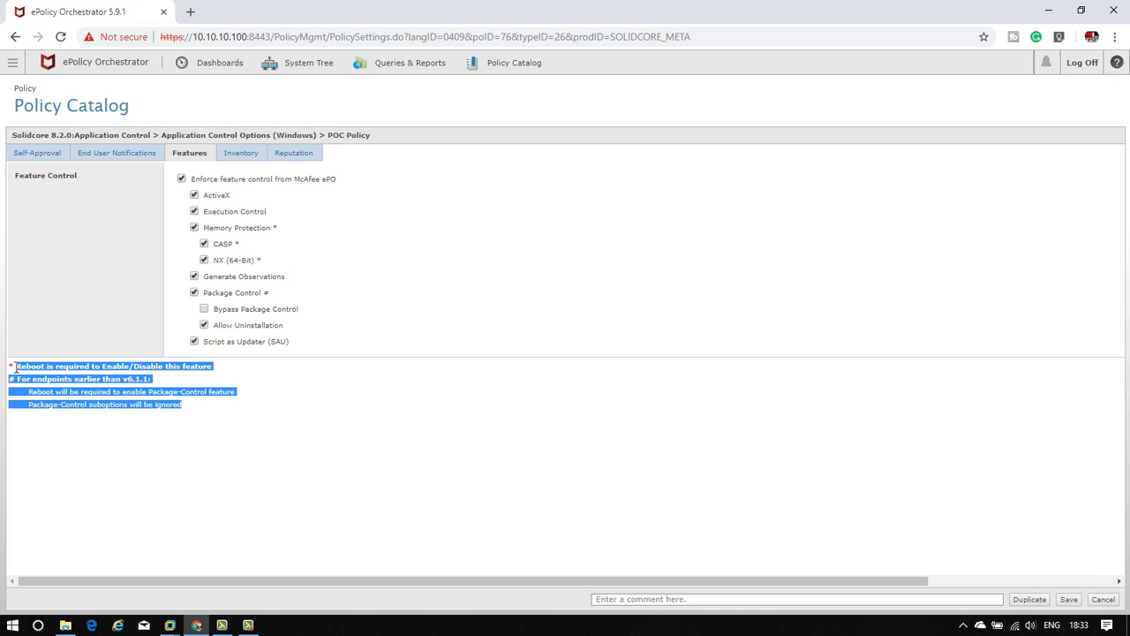
{"action": "left_click", "coordinate": [237, 445]}
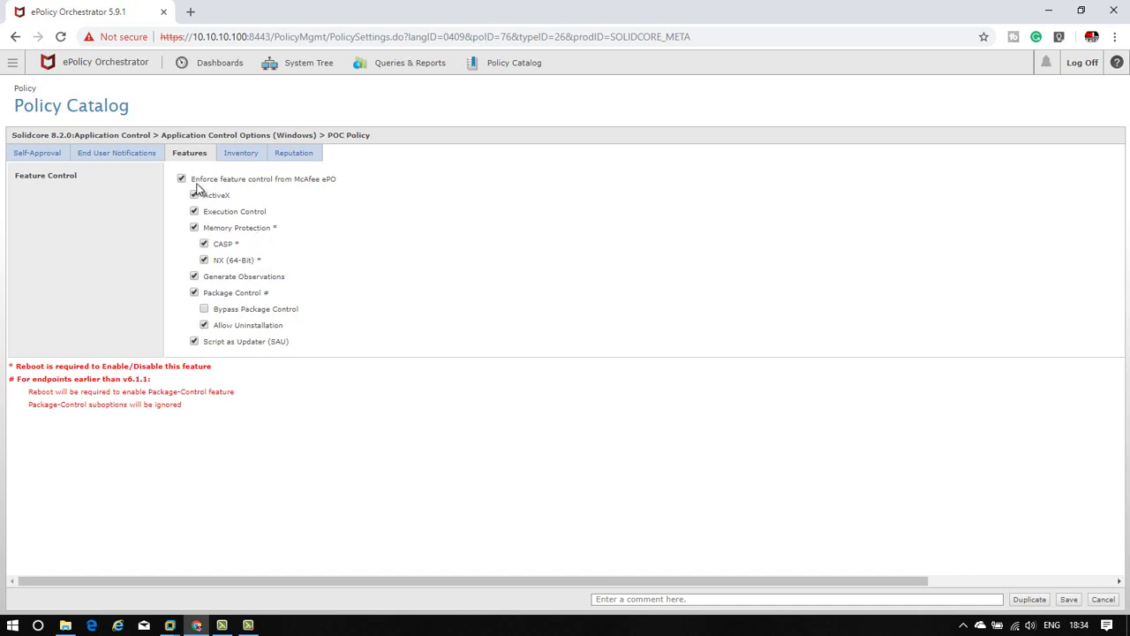
Step: Consult the help page for the policy's feature control options, close it, and enable Bypass Package Control
{"action": "left_click_drag", "start_coordinate": [190, 178], "coordinate": [307, 351]}
{"action": "left_click", "coordinate": [308, 352]}
{"action": "left_click", "coordinate": [1118, 61]}
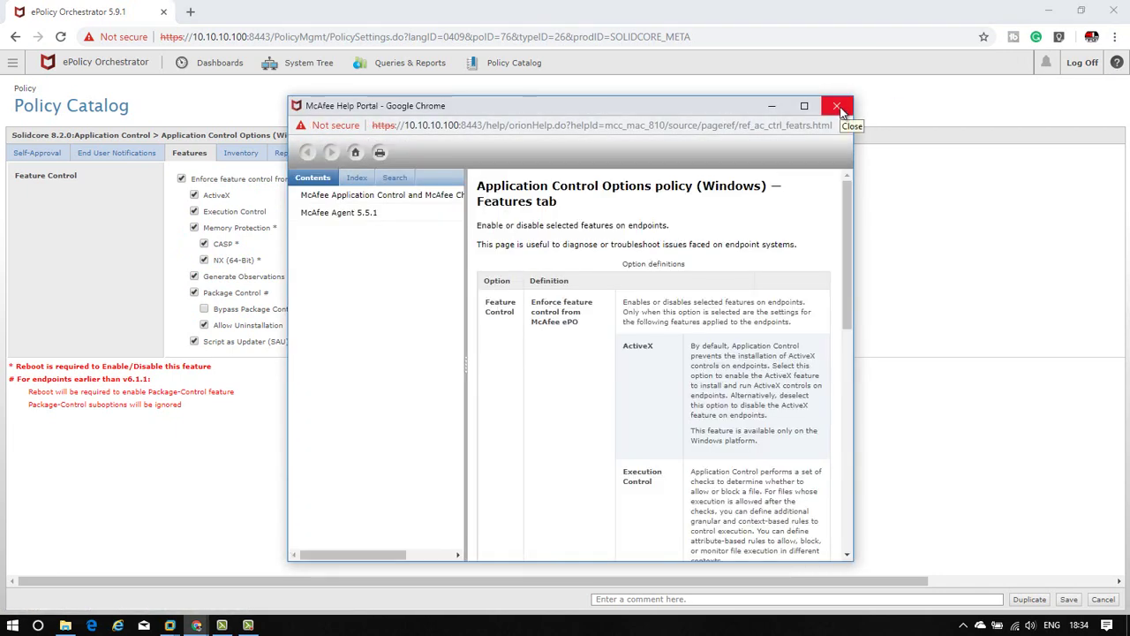
{"action": "left_click", "coordinate": [837, 106]}
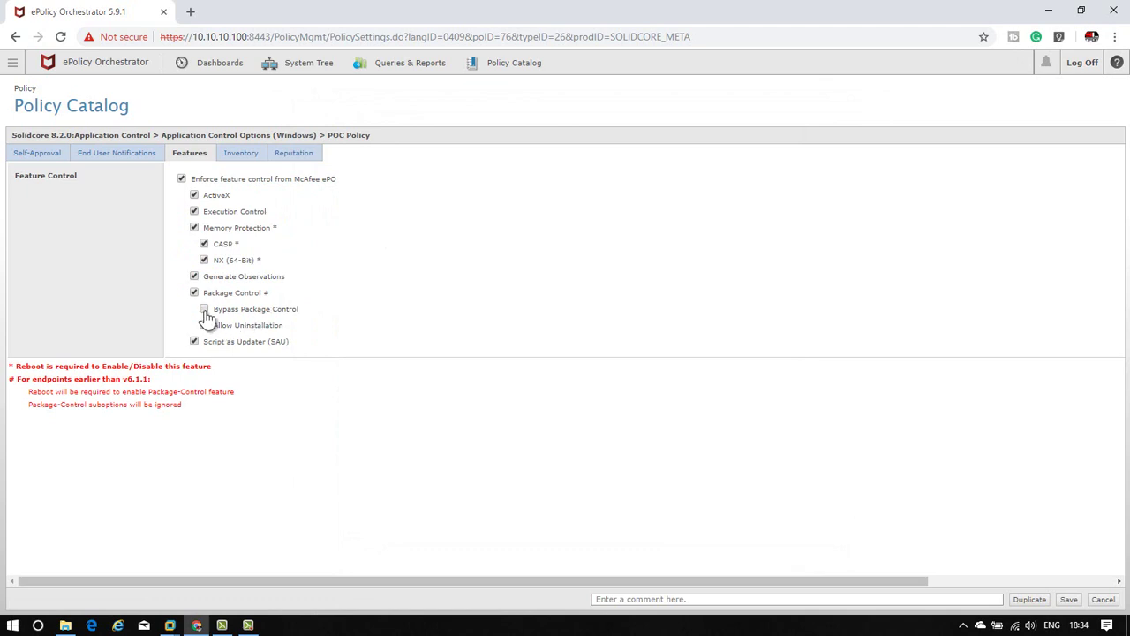
{"action": "left_click", "coordinate": [204, 310]}
Step: Review POC Policy's inventory settings, including the intervals for pulling the complete inventory and receiving inventory updates
{"action": "left_click", "coordinate": [237, 153]}
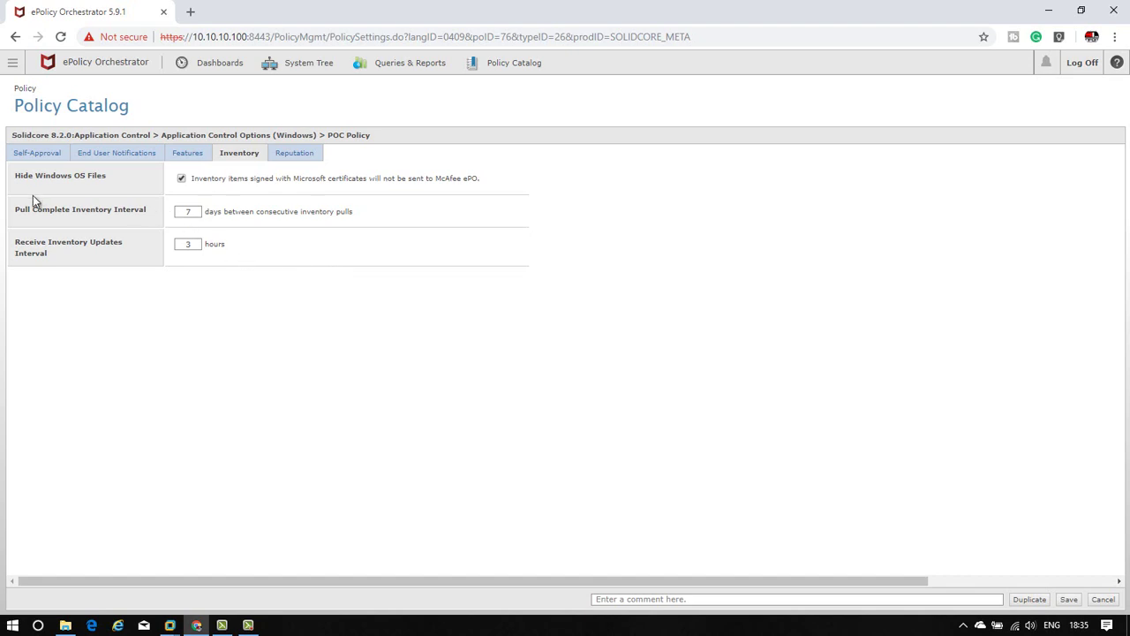
{"action": "left_click_drag", "start_coordinate": [17, 209], "coordinate": [154, 221]}
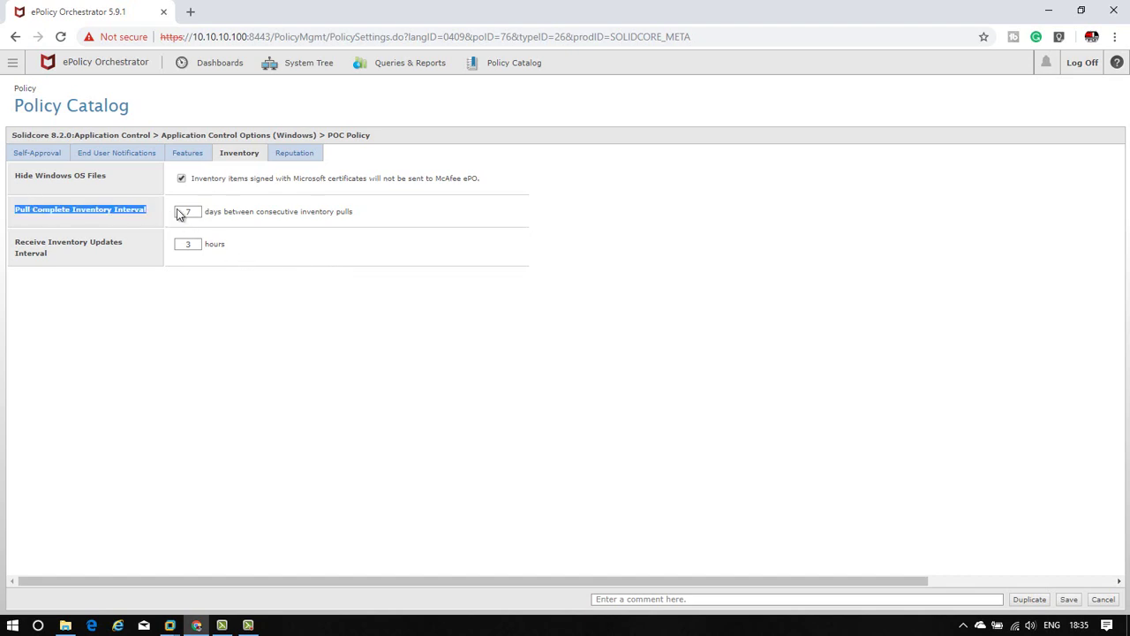
{"action": "double_click", "coordinate": [189, 212]}
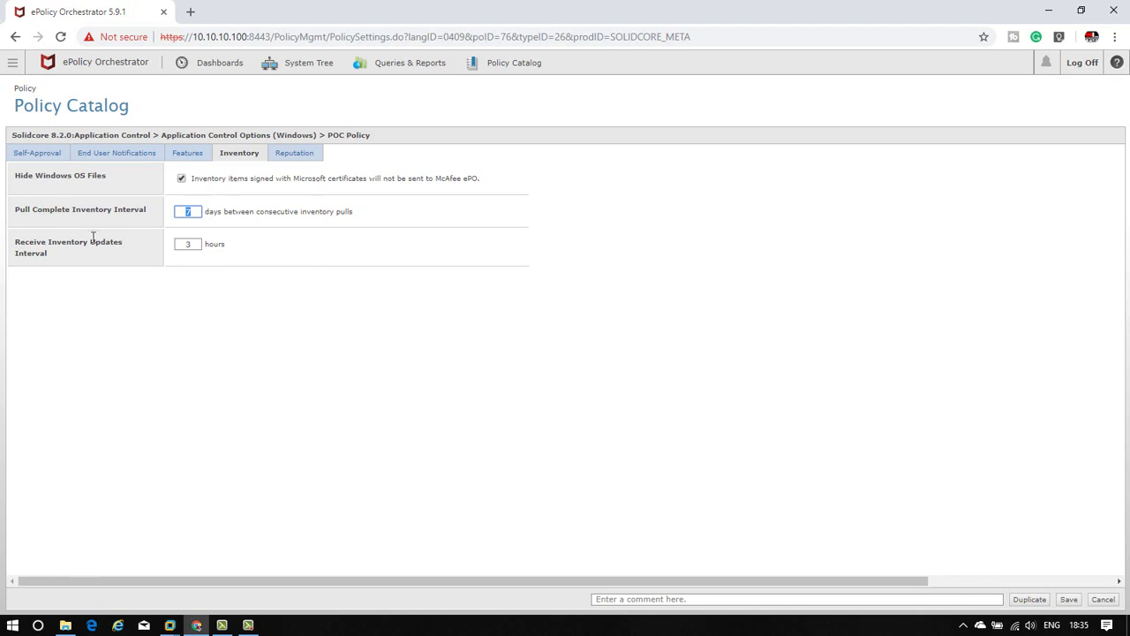
{"action": "left_click", "coordinate": [189, 245]}
{"action": "double_click", "coordinate": [187, 245]}
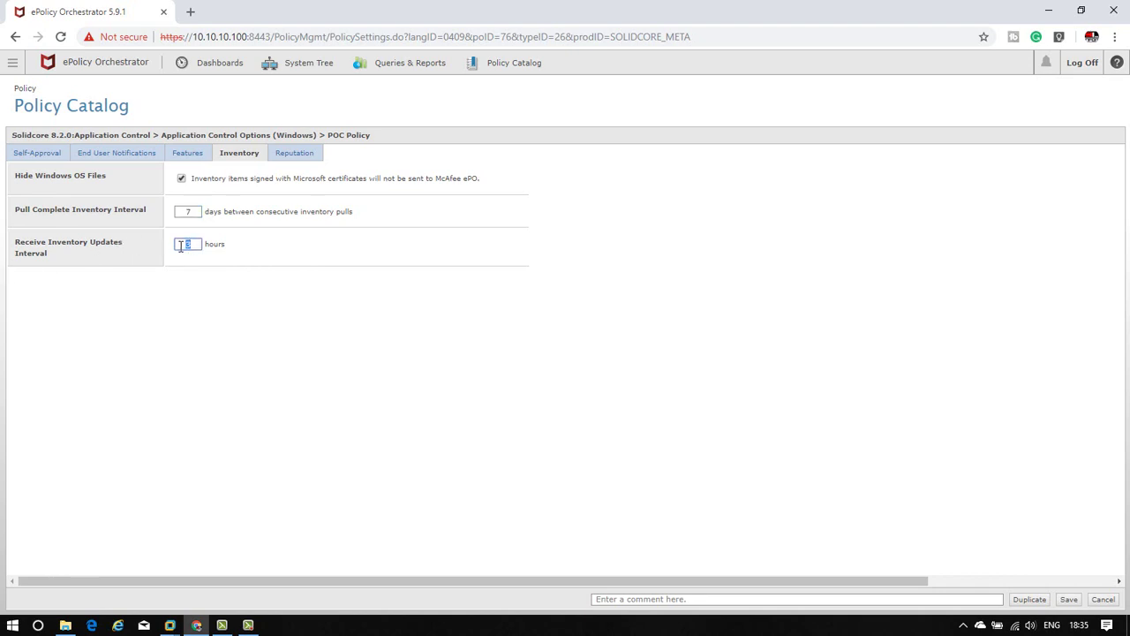
{"action": "left_click", "coordinate": [212, 284]}
Step: Enable both the McAfee Threat Intelligence Exchange (TIE) server and McAfee Global Threat Intelligence (GTI) as reputation sources for POC Policy
{"action": "left_click", "coordinate": [283, 156]}
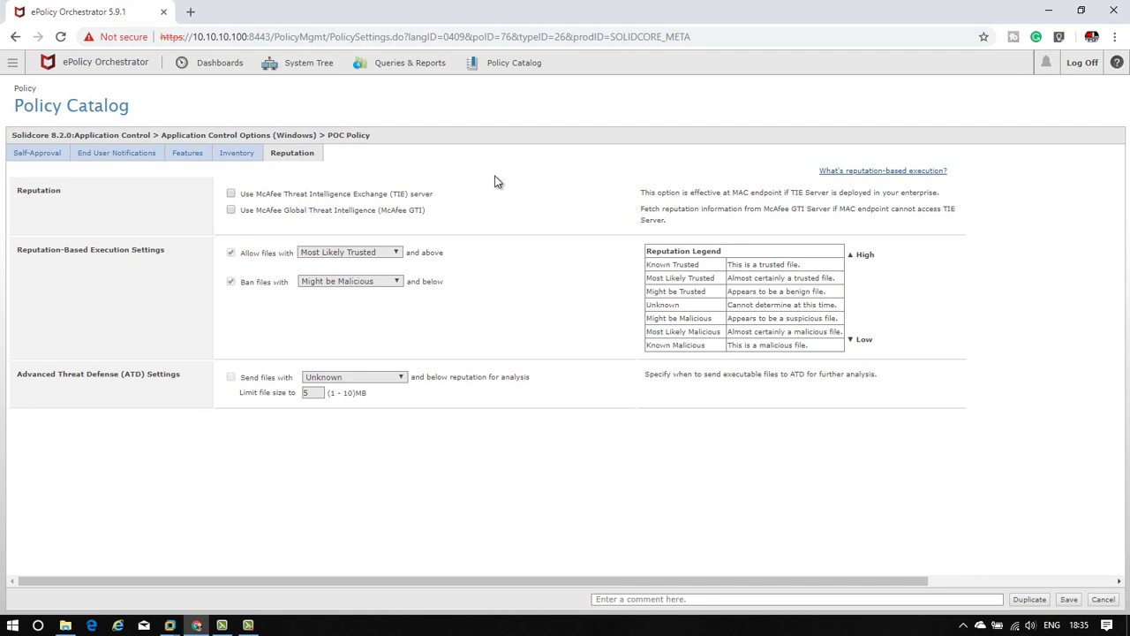
{"action": "left_click", "coordinate": [231, 193]}
{"action": "left_click", "coordinate": [230, 209]}
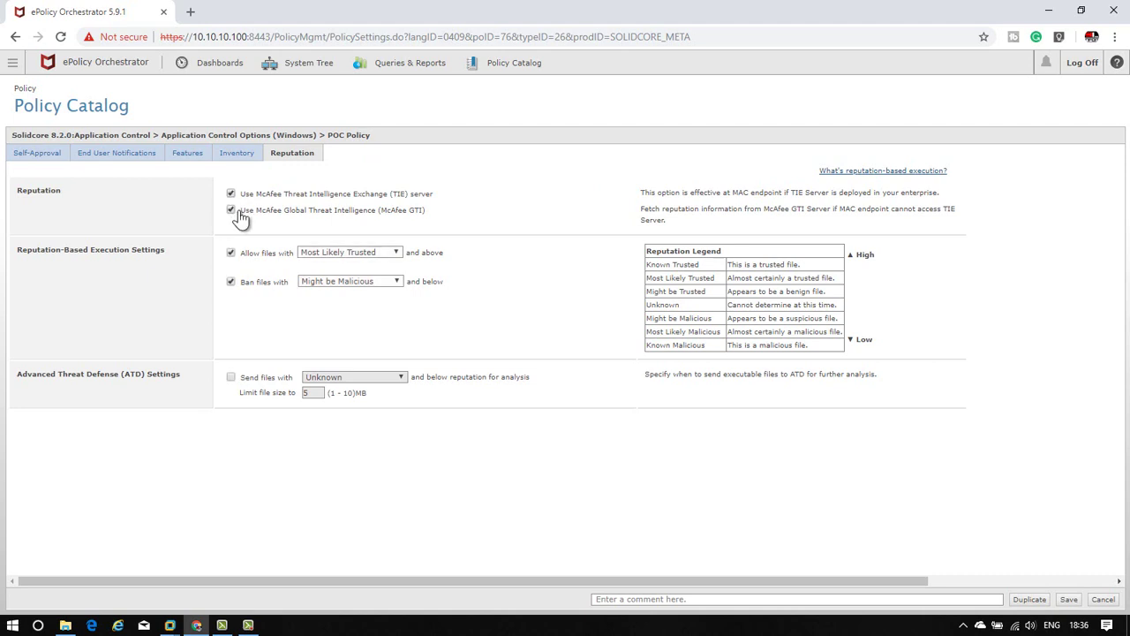
{"action": "left_click_drag", "start_coordinate": [426, 214], "coordinate": [247, 225]}
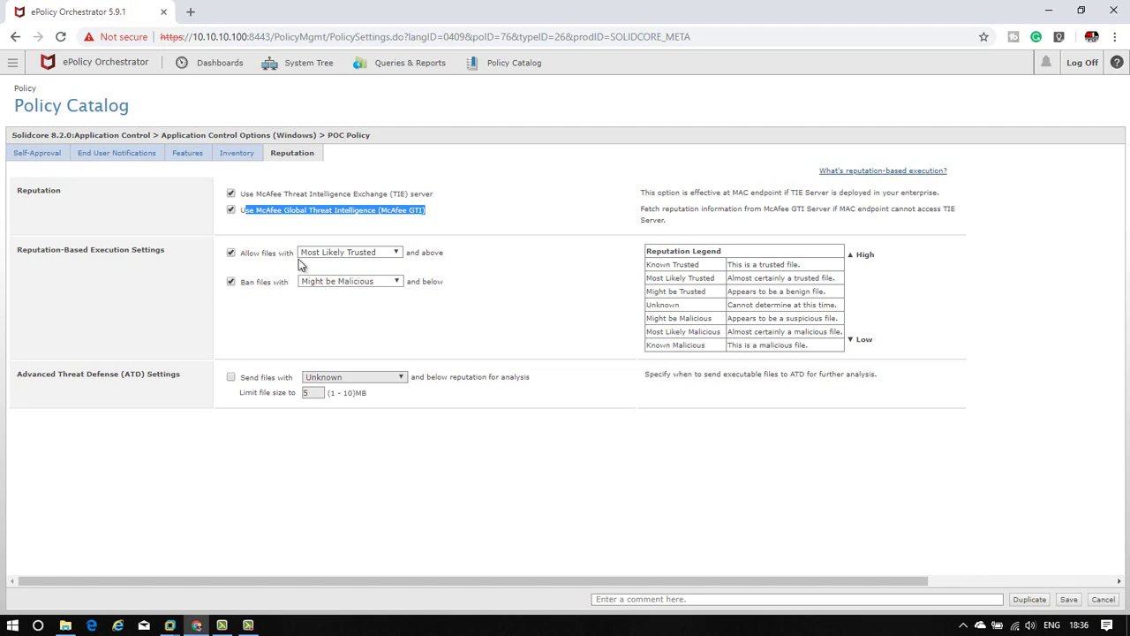
Step: Try allowing files rated Might be Trusted and above and banning files rated Known Malicious and below
{"action": "left_click", "coordinate": [389, 253]}
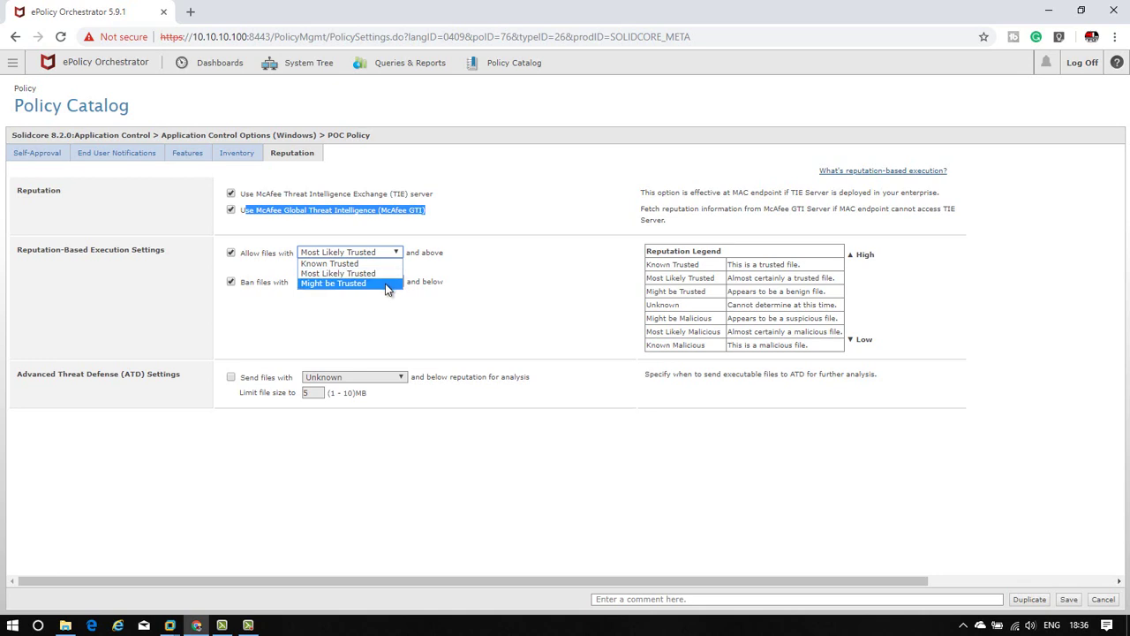
{"action": "left_click", "coordinate": [386, 283]}
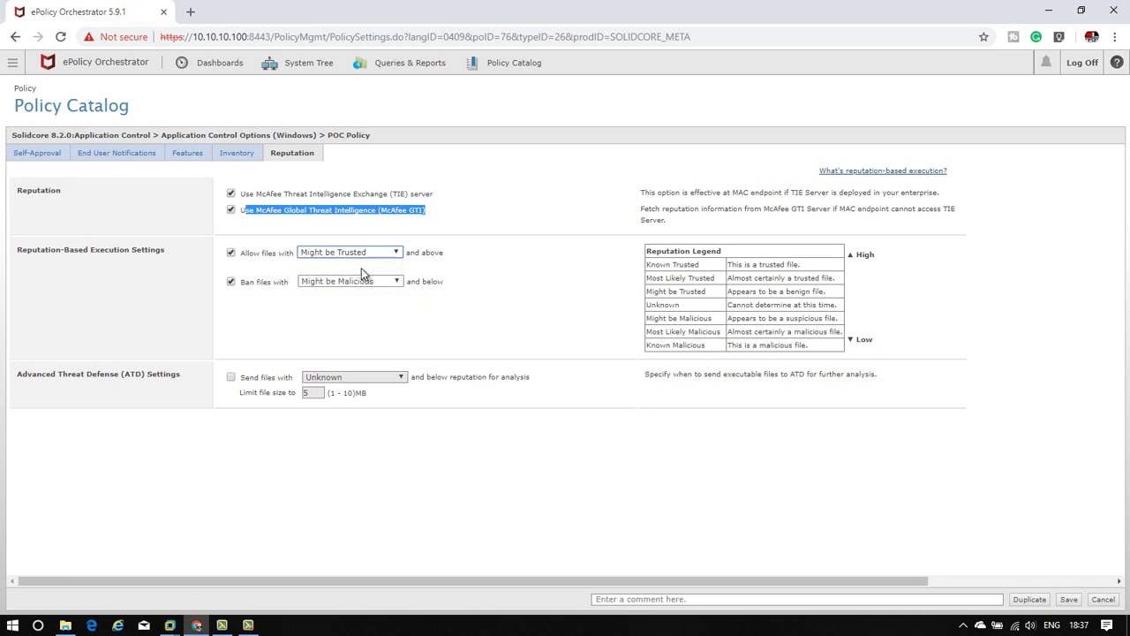
{"action": "left_click", "coordinate": [361, 284]}
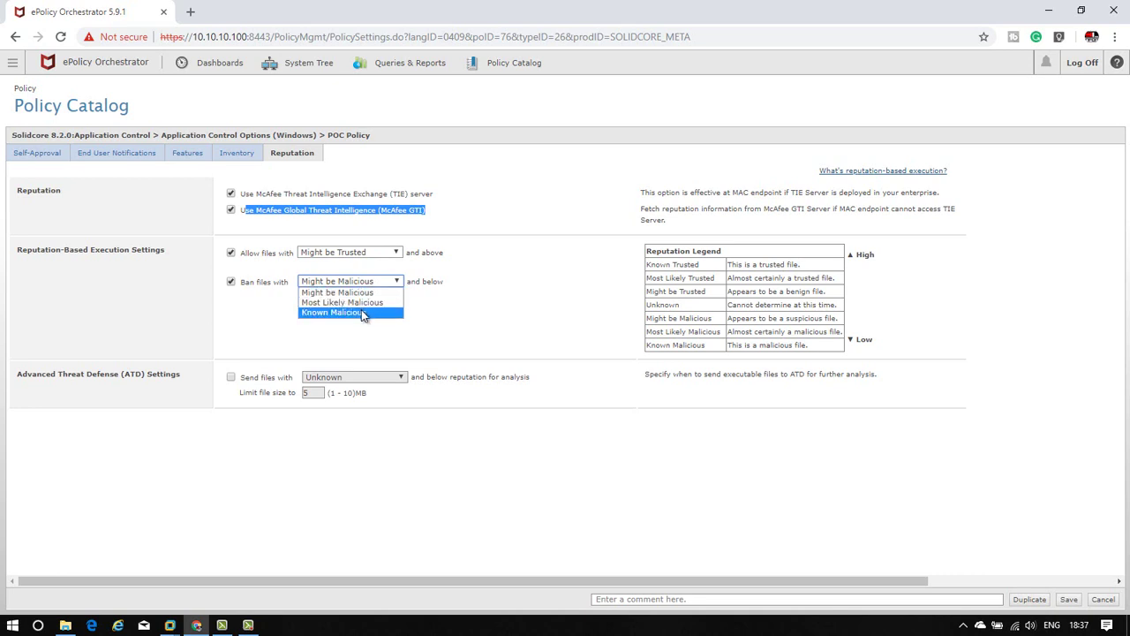
{"action": "left_click", "coordinate": [362, 313]}
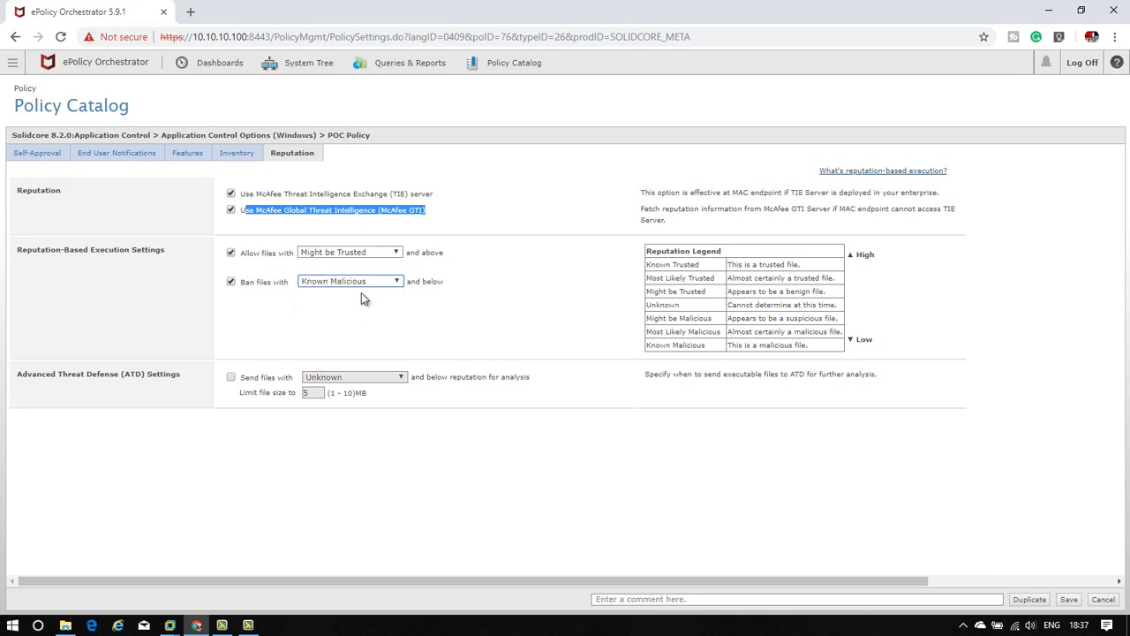
Step: Set reputation-based execution to allow Most Likely Trusted files and above, and to ban Most Likely Malicious files and below
{"action": "left_click", "coordinate": [361, 263]}
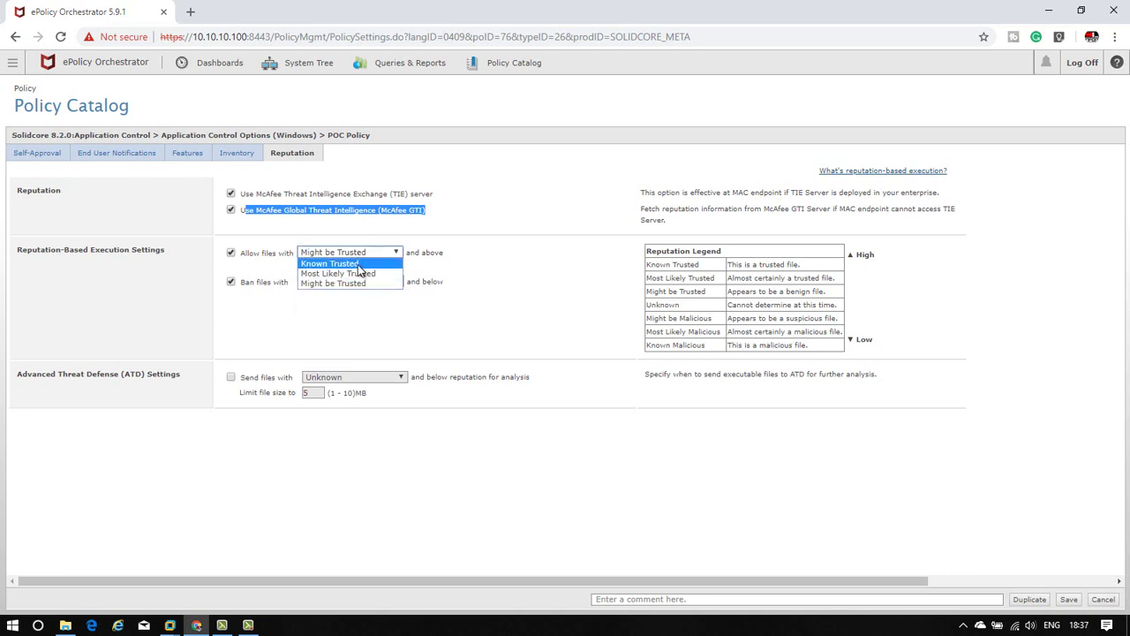
{"action": "left_click", "coordinate": [359, 276]}
{"action": "left_click", "coordinate": [359, 280]}
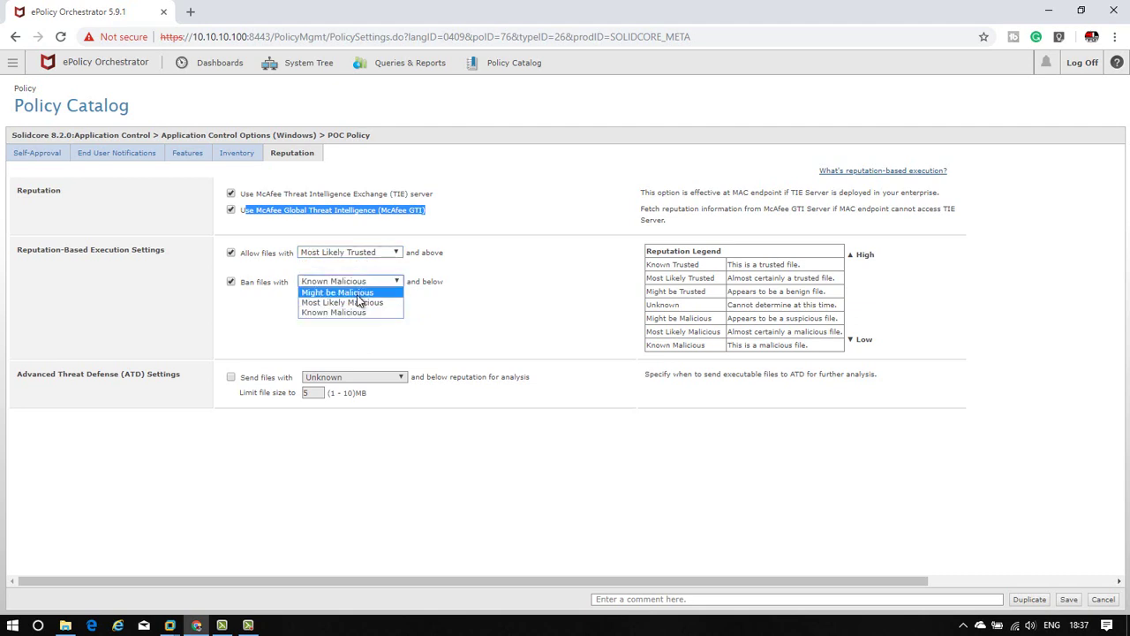
{"action": "left_click", "coordinate": [360, 303]}
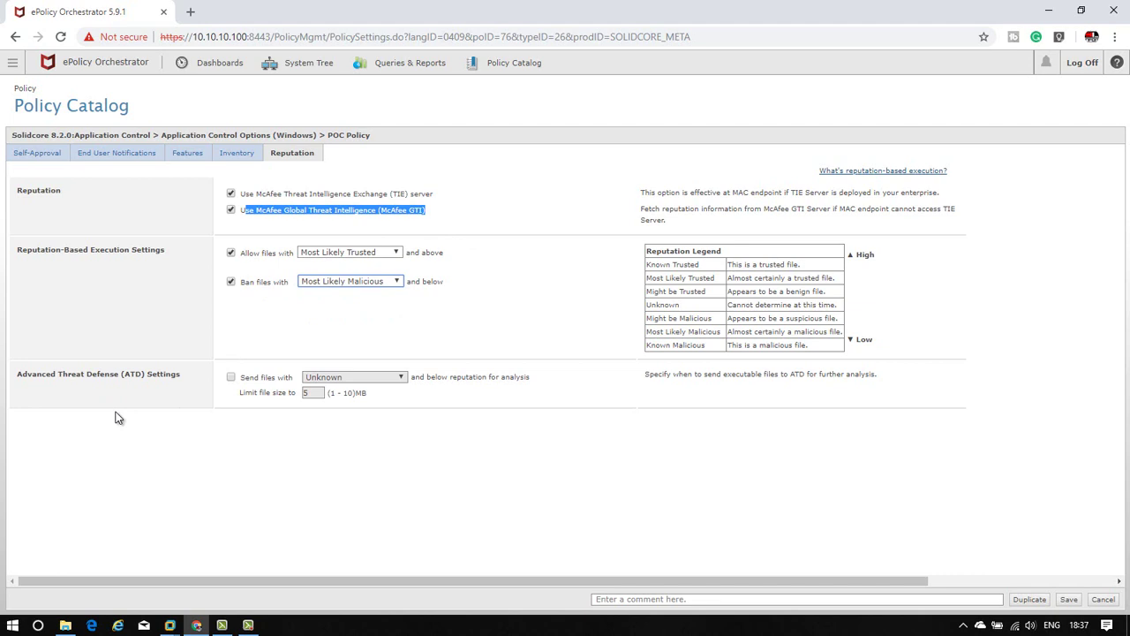
Step: Enable sending files with Unknown and below reputation to Advanced Threat Defense (ATD) for analysis
{"action": "left_click", "coordinate": [230, 378]}
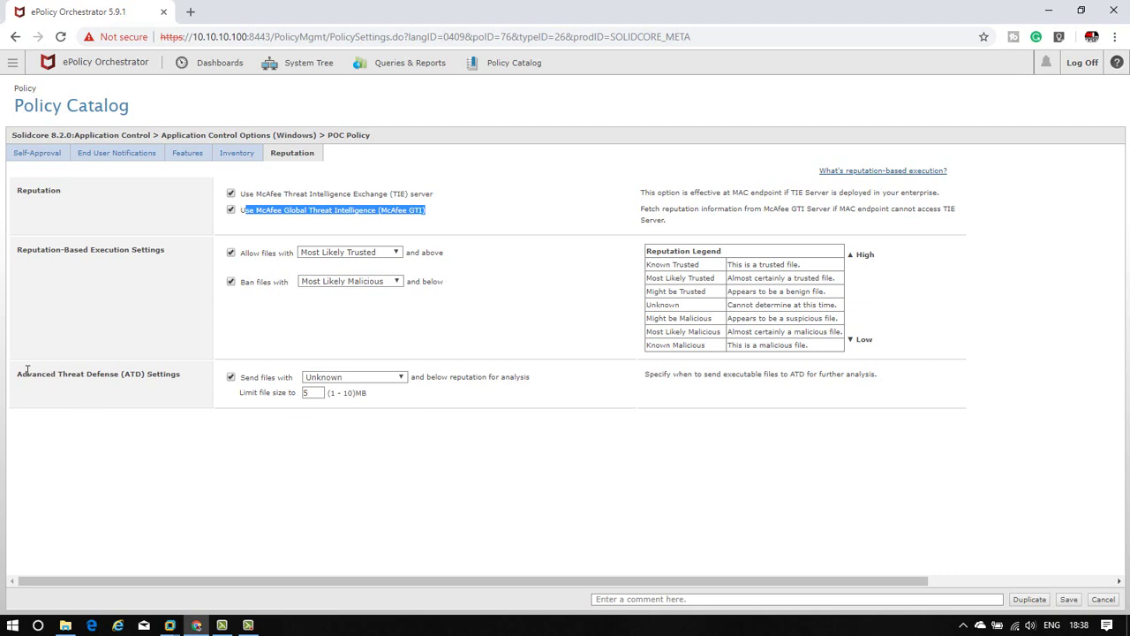
{"action": "left_click_drag", "start_coordinate": [17, 375], "coordinate": [213, 374]}
{"action": "left_click", "coordinate": [189, 428]}
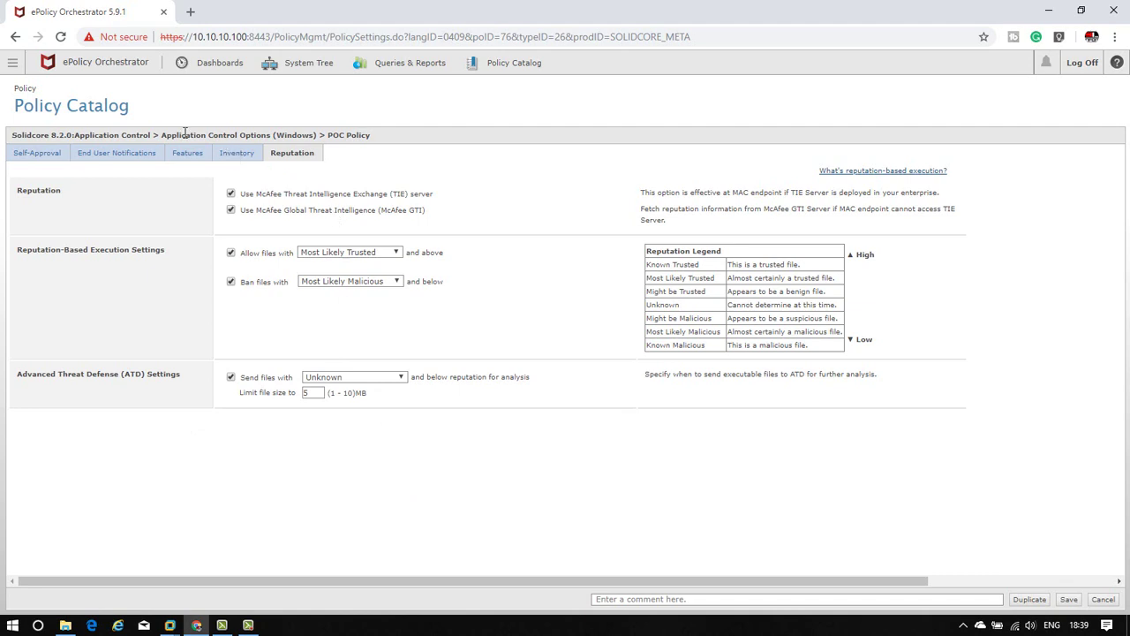
Step: Recheck the policy category in POC Policy's heading and revisit its Inventory, End User Notifications and Features settings
{"action": "left_click_drag", "start_coordinate": [162, 131], "coordinate": [277, 132]}
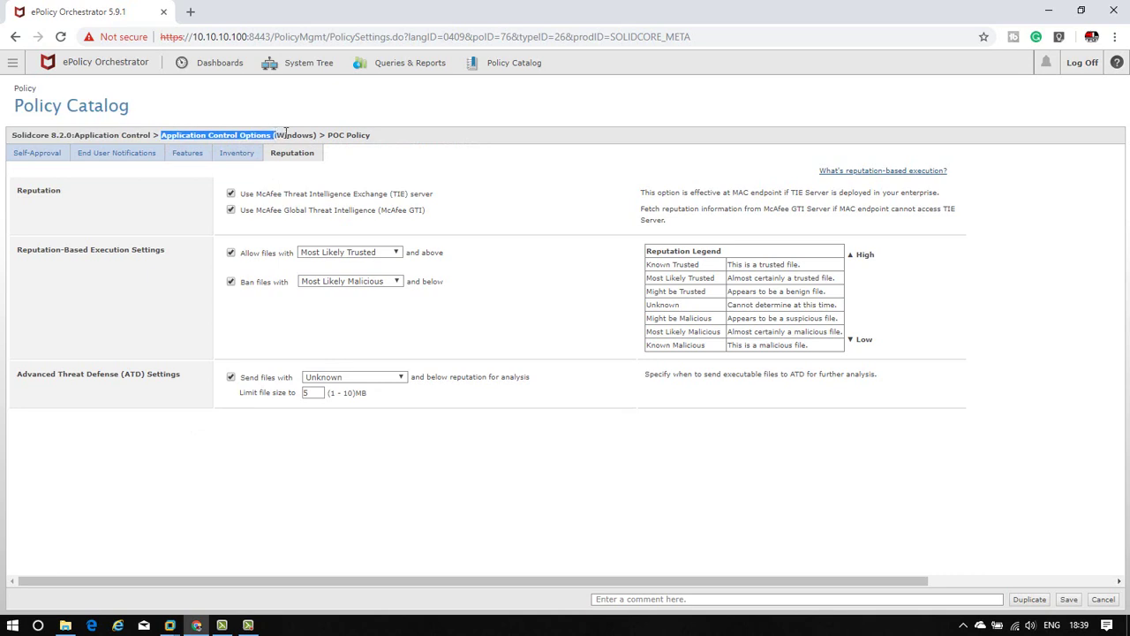
{"action": "left_click", "coordinate": [448, 129]}
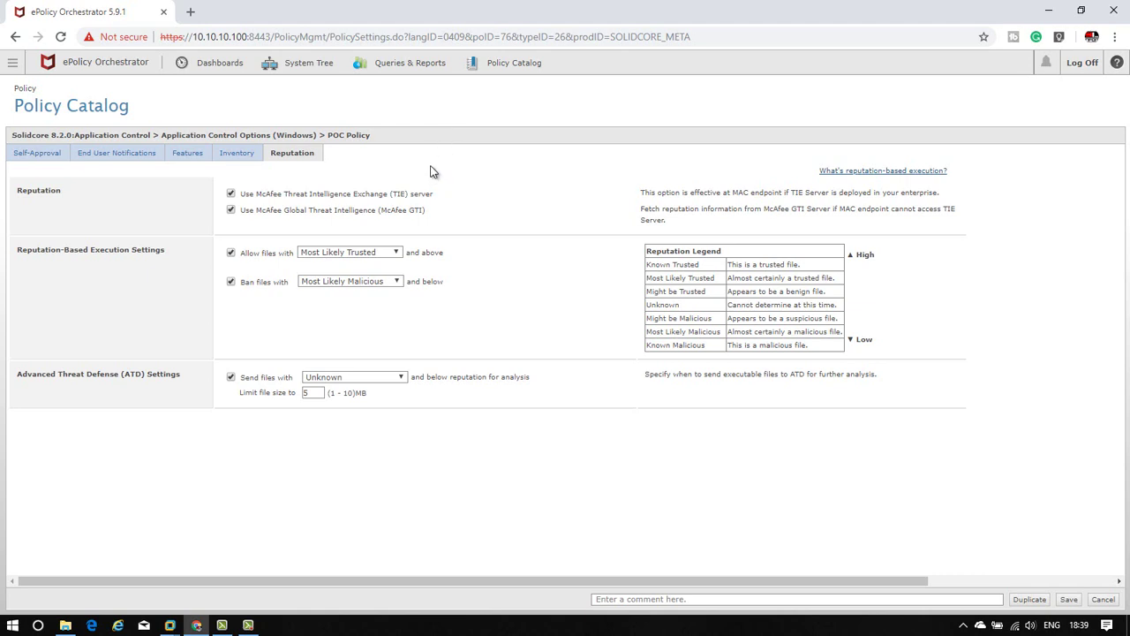
{"action": "left_click", "coordinate": [230, 157]}
{"action": "left_click", "coordinate": [128, 154]}
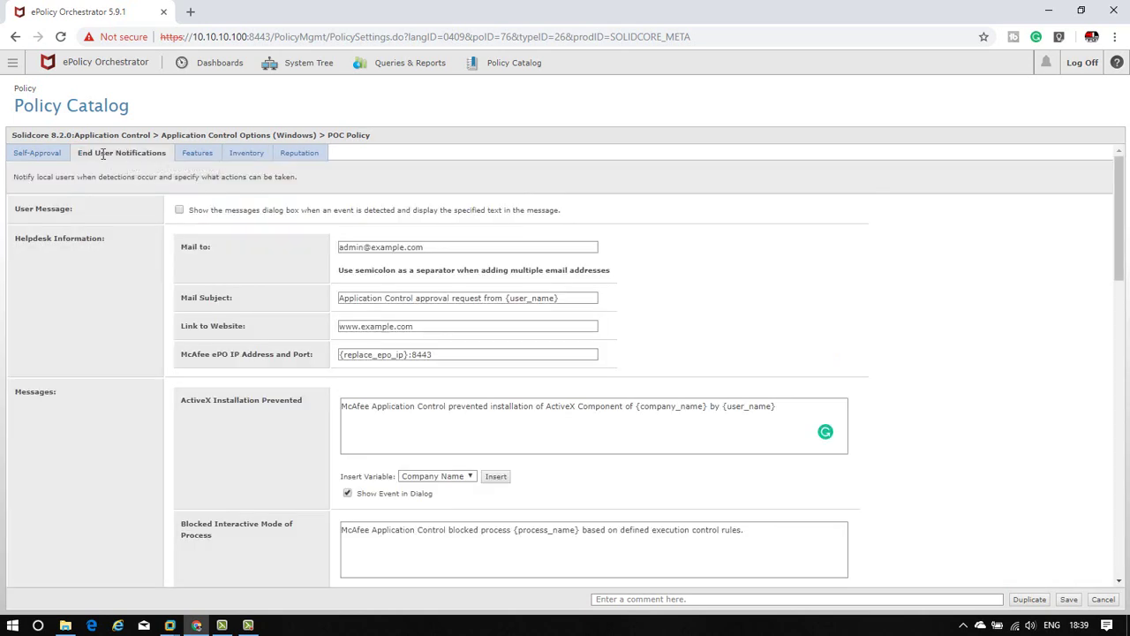
{"action": "left_click", "coordinate": [202, 154]}
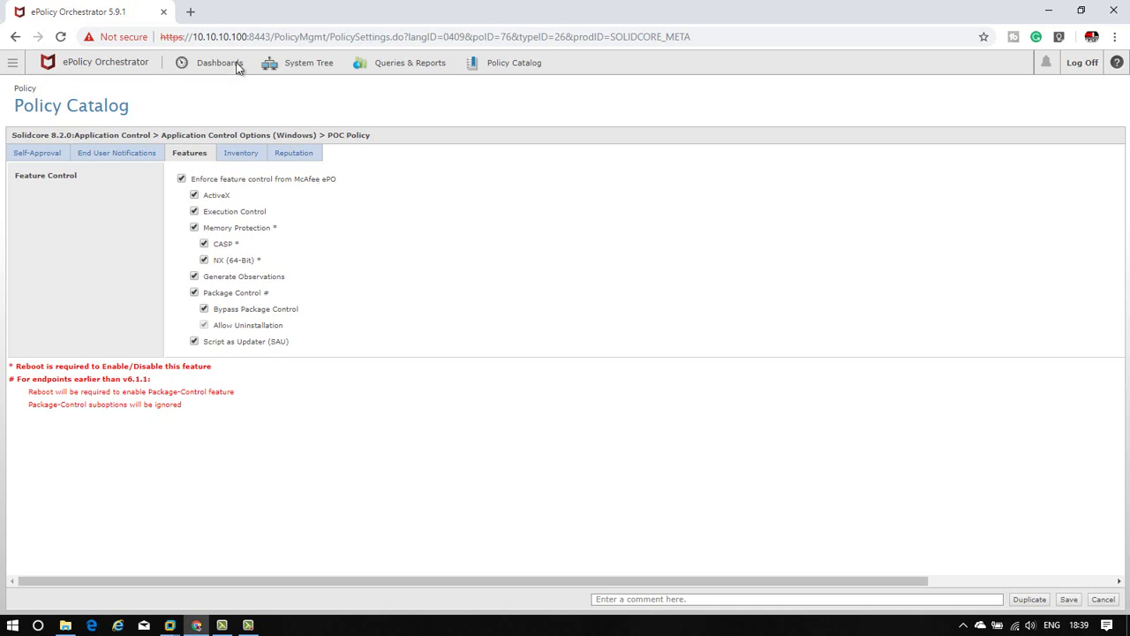
Step: Return to the Policy Catalog, discarding POC Policy's unsaved changes, and view the available Application Control policy categories
{"action": "left_click", "coordinate": [523, 64]}
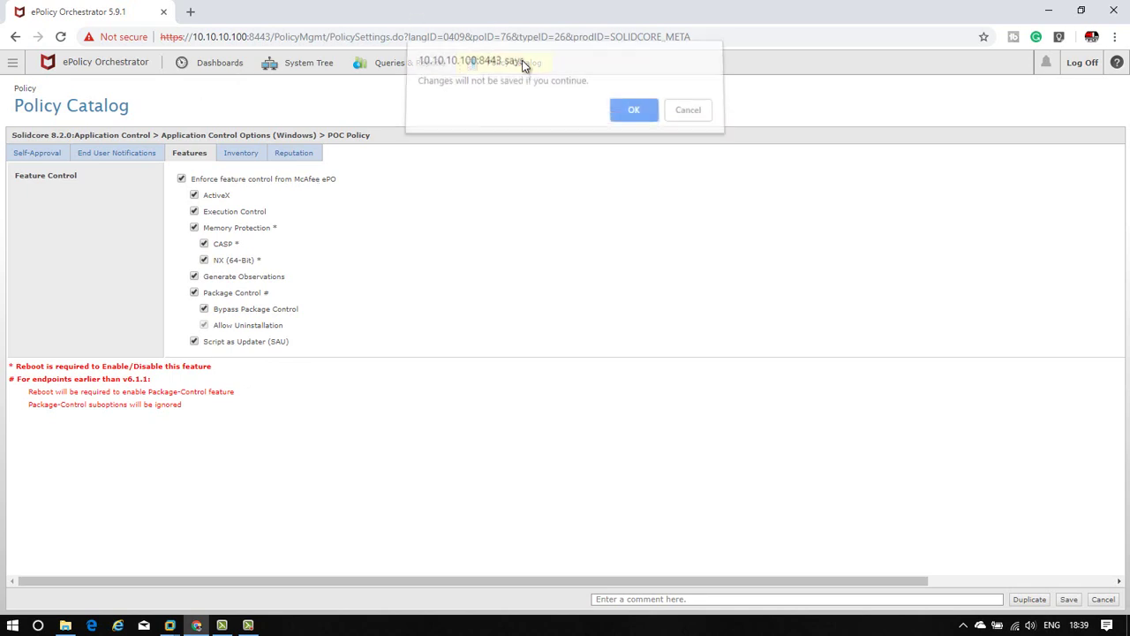
{"action": "left_click", "coordinate": [635, 116]}
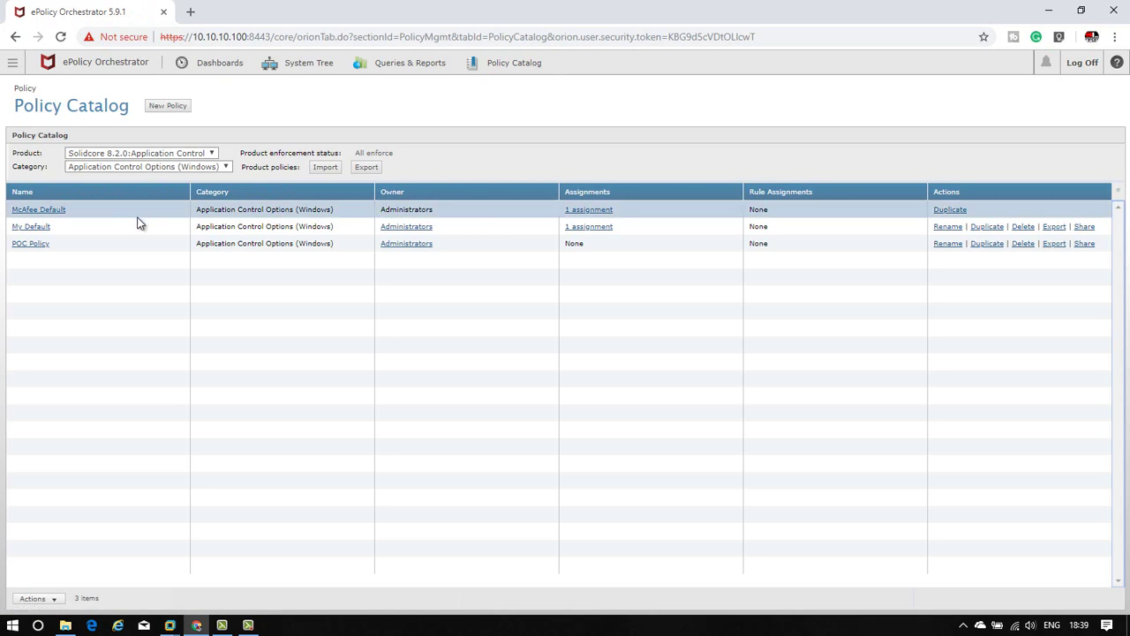
{"action": "left_click", "coordinate": [150, 168]}
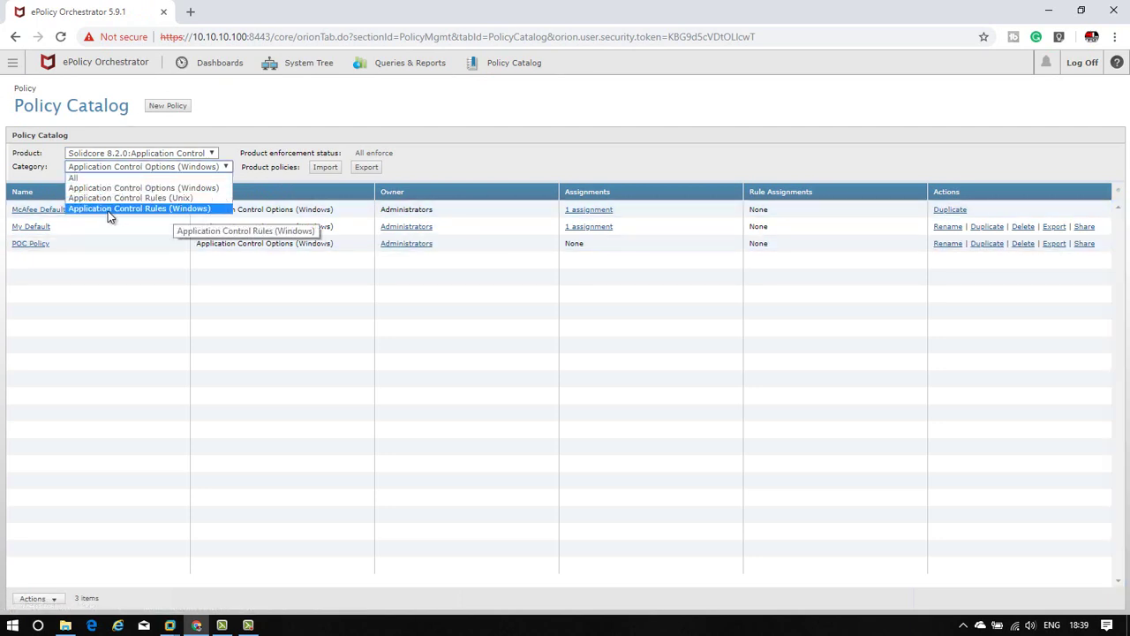
{"action": "left_click", "coordinate": [423, 82]}
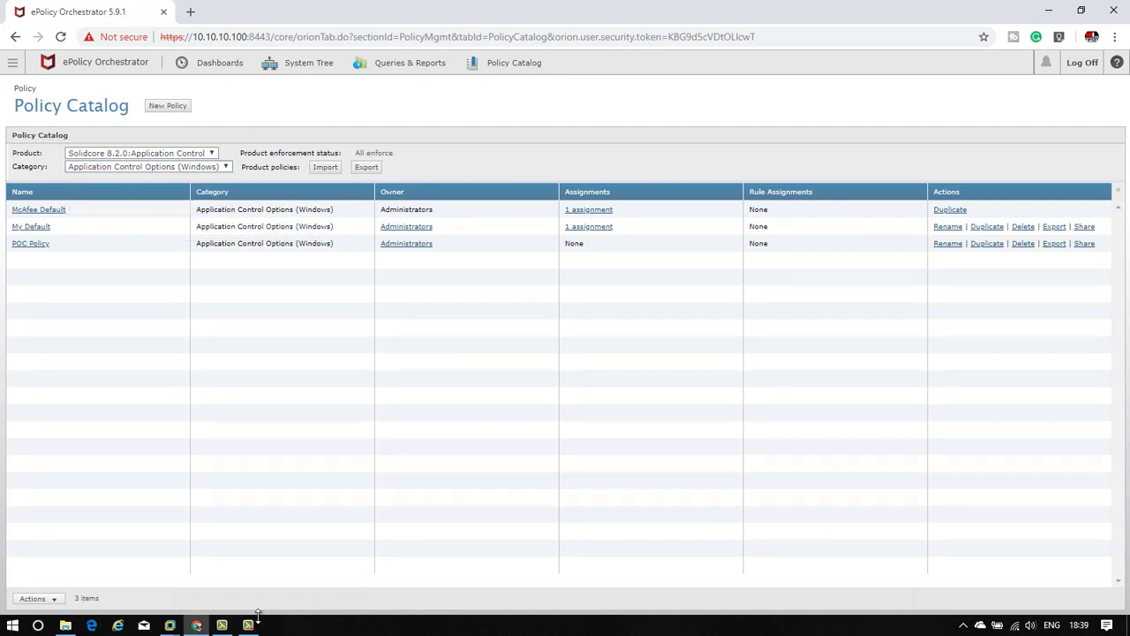